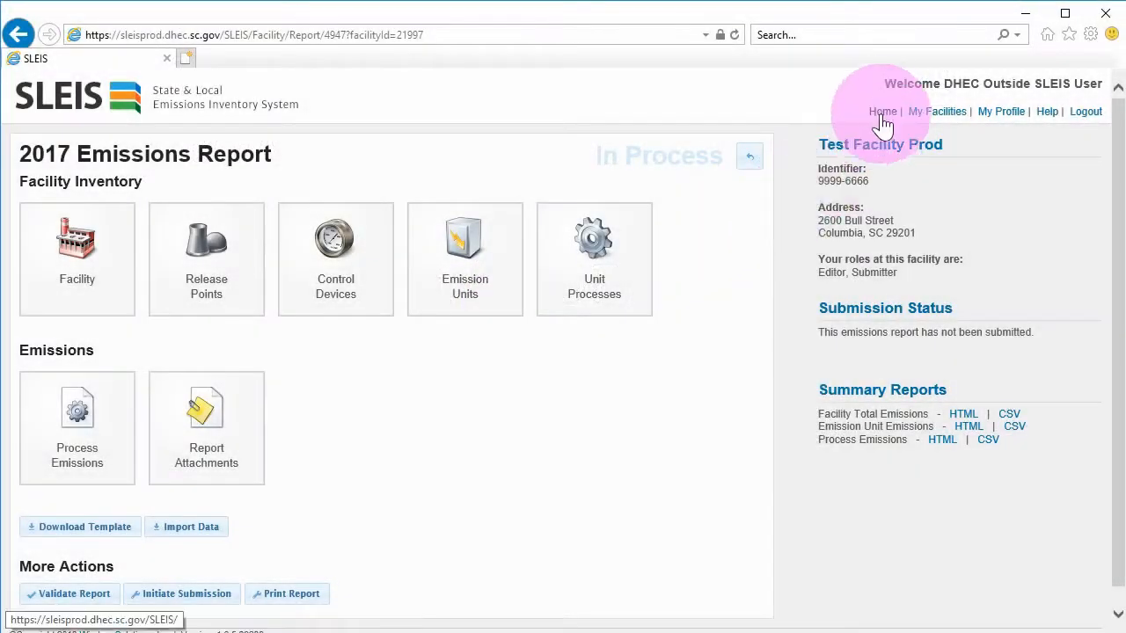
Open the SLEIS File Import Specification PDF from the home page's Helpful Links, zoomed out, then return to SLEIS
click(883, 115)
drag(1115, 165, 1116, 414)
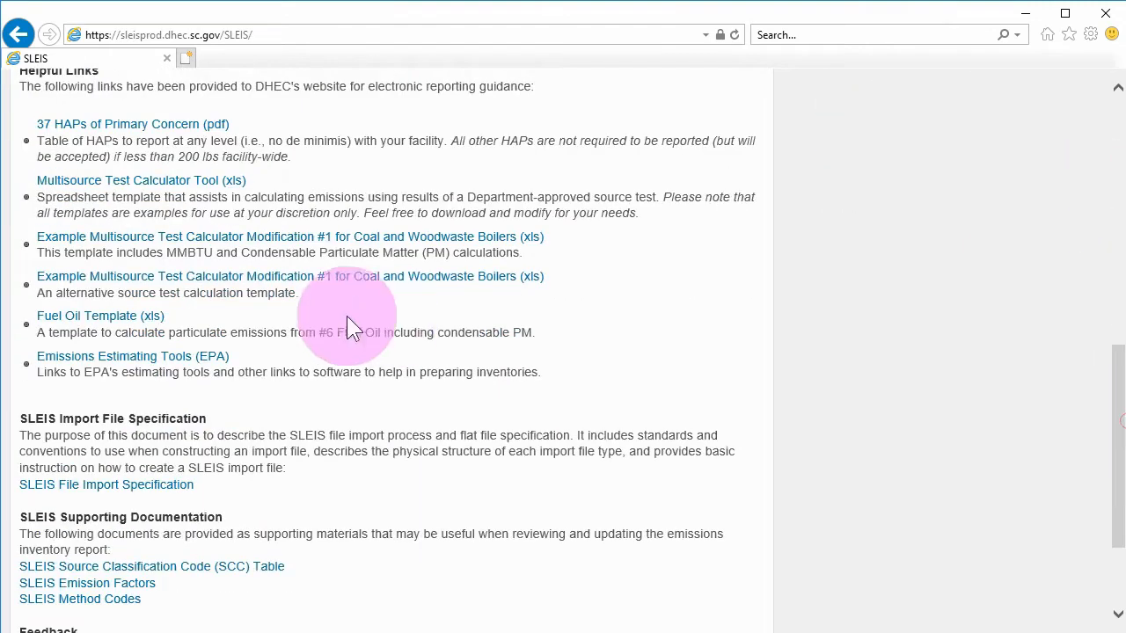
click(150, 485)
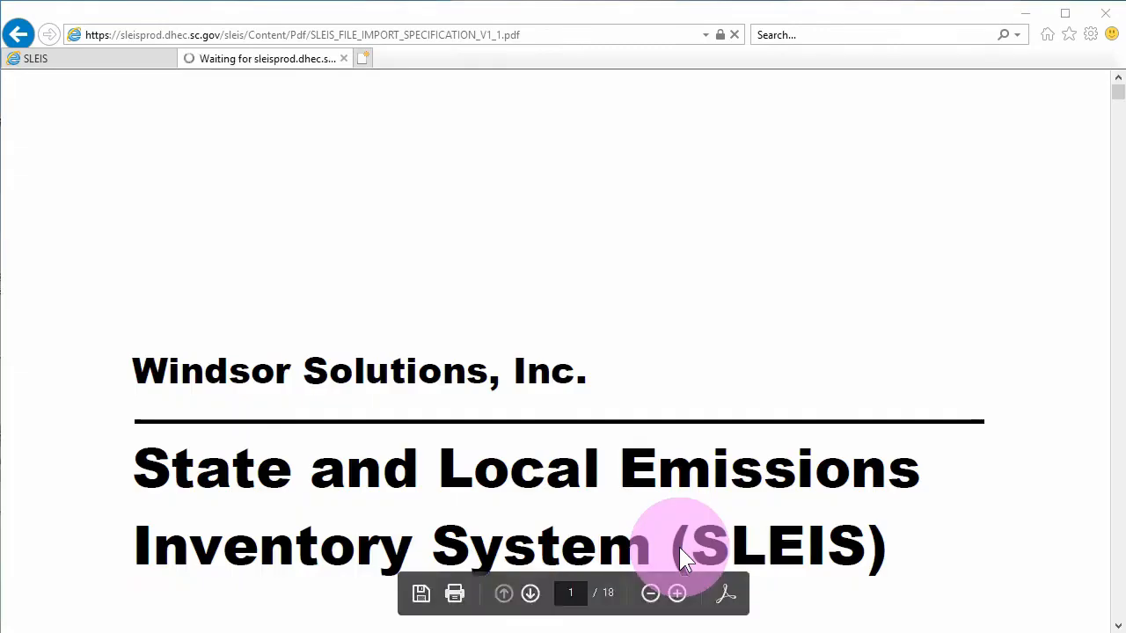
click(652, 594)
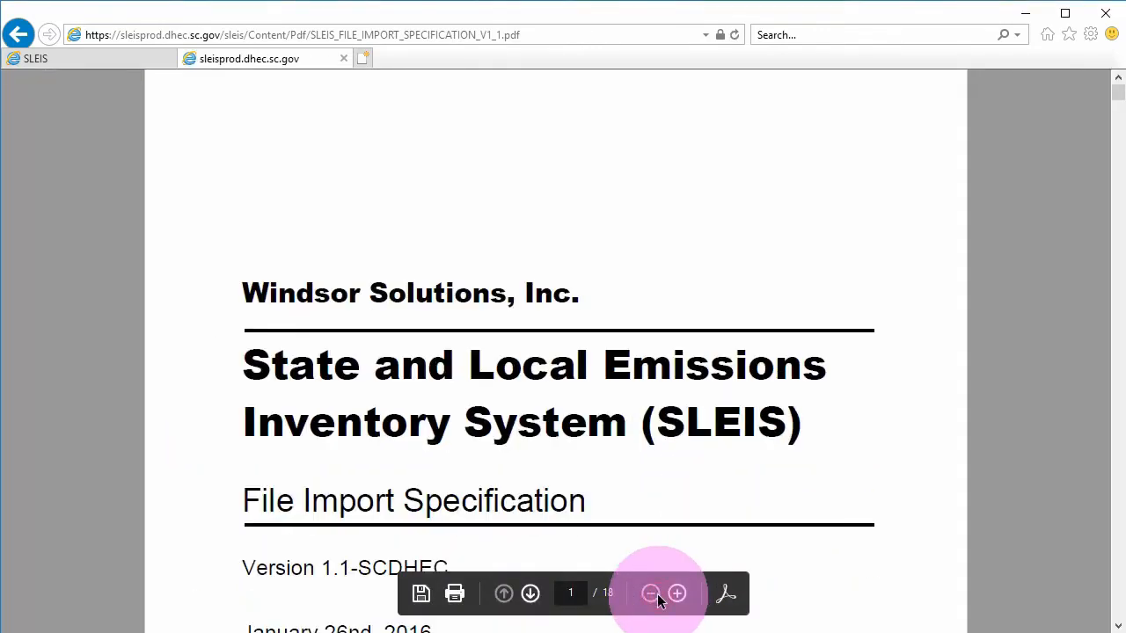
scroll(681, 332, down, 3)
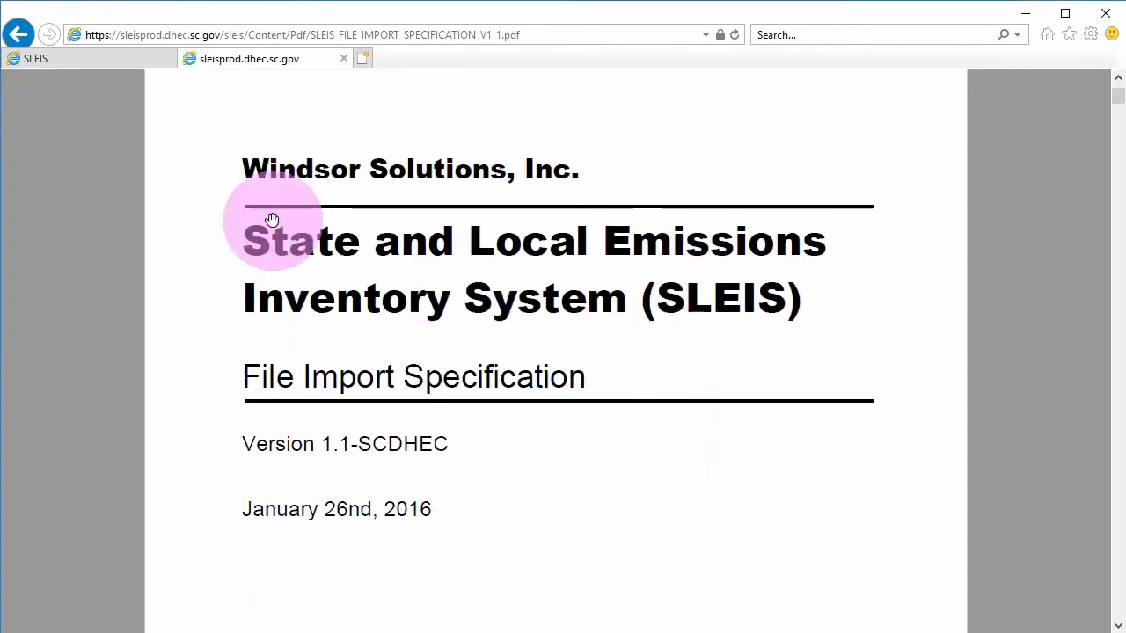
click(113, 61)
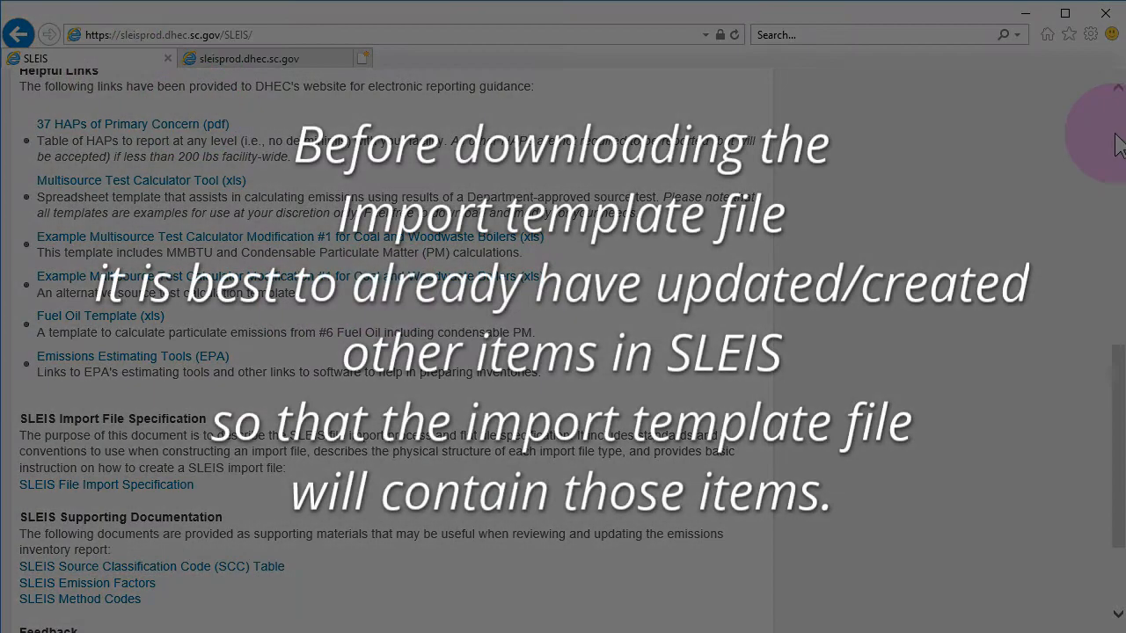
Reopen Test Facility Prod (9999-6666)'s 2017 Emissions Report from My Facilities
click(1115, 137)
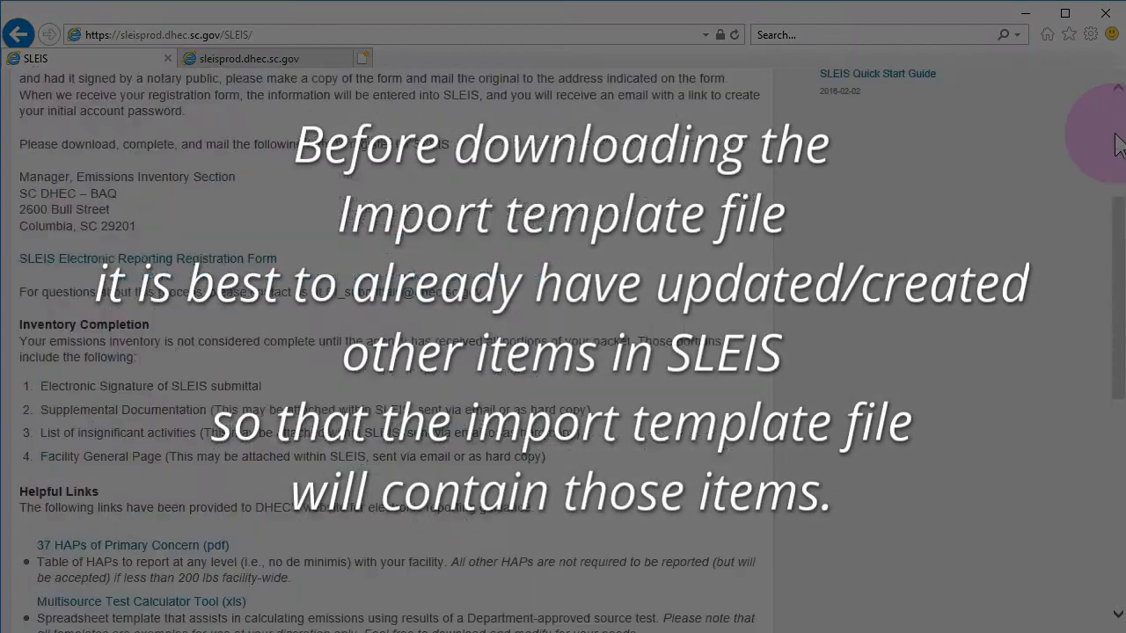
click(1117, 145)
click(940, 115)
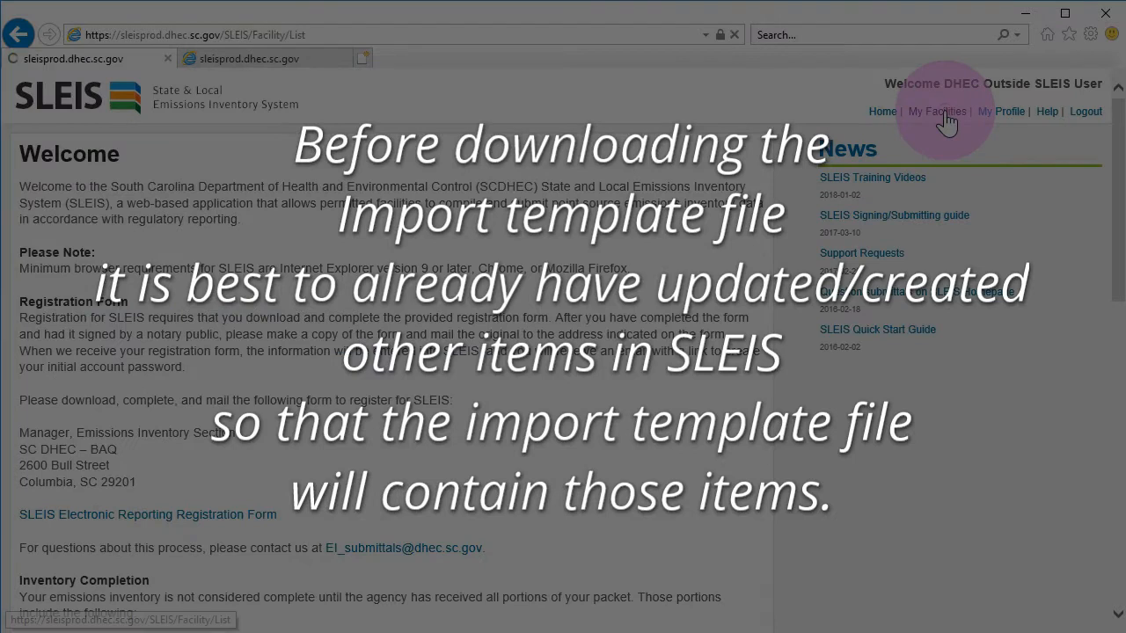
click(1088, 303)
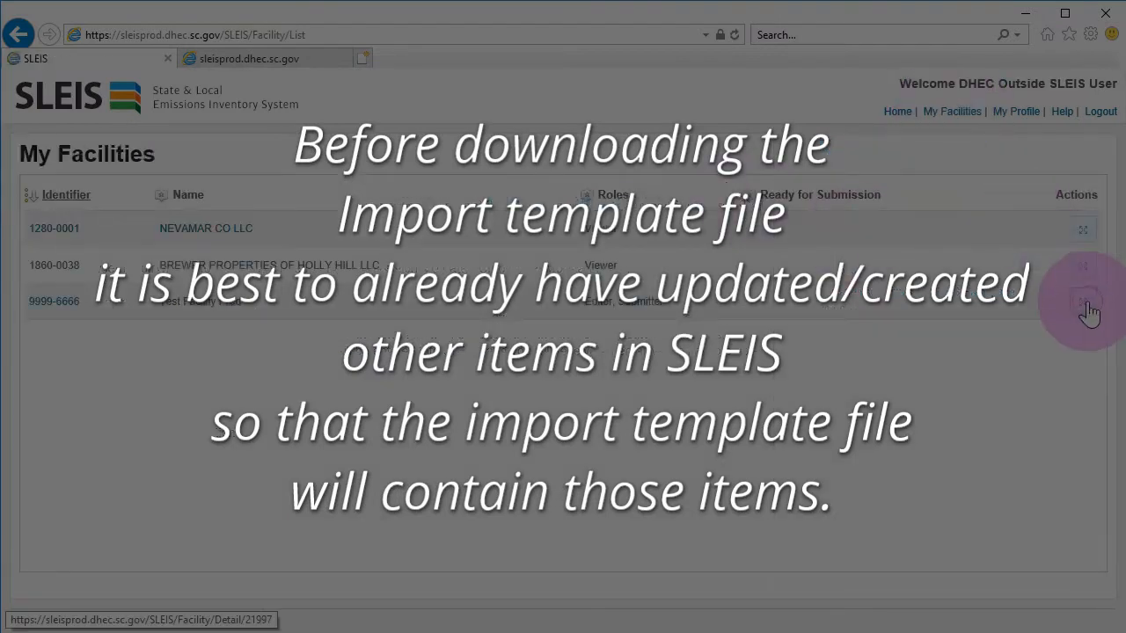
click(861, 230)
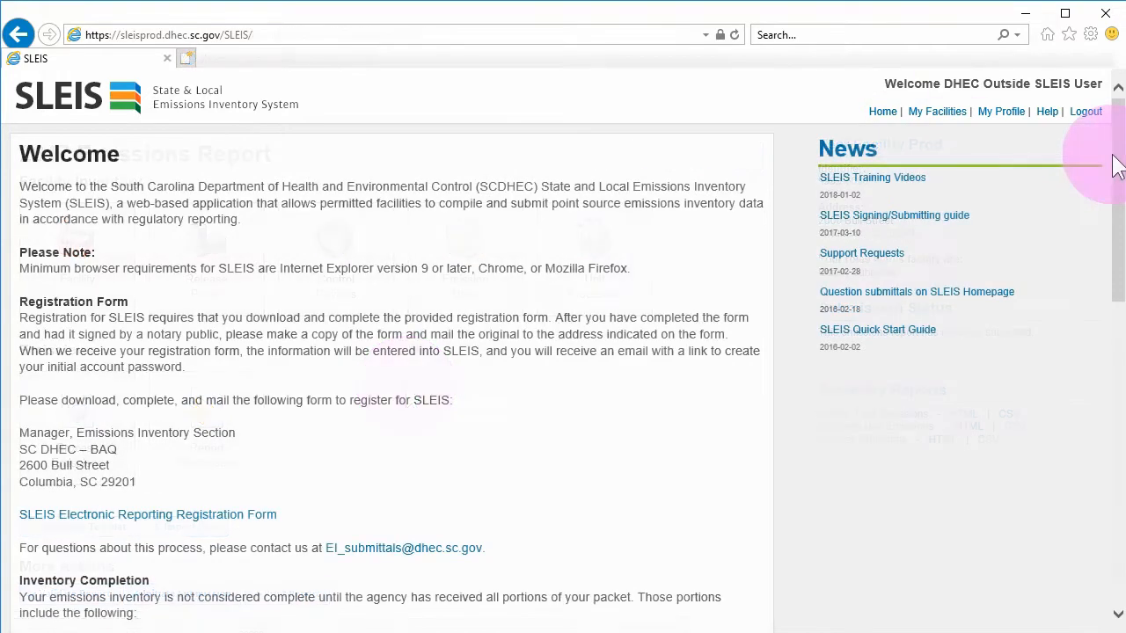
Download 2017_9999-6666_Emissions_Report_Template.zip and save it into the import_data folder
drag(1118, 155, 1117, 414)
click(151, 494)
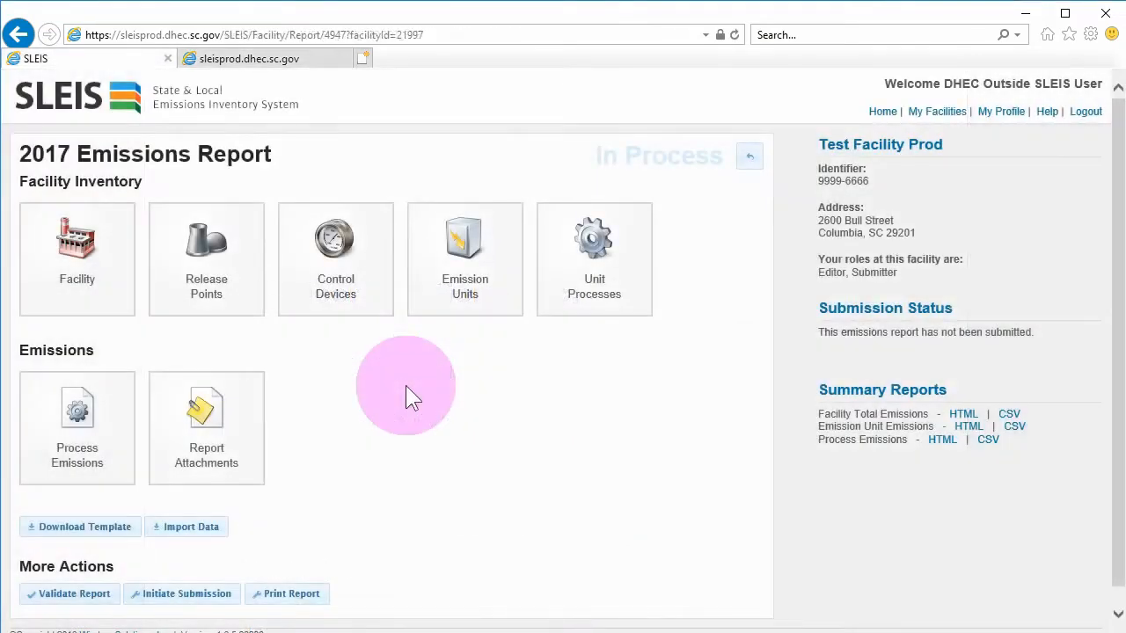
click(82, 533)
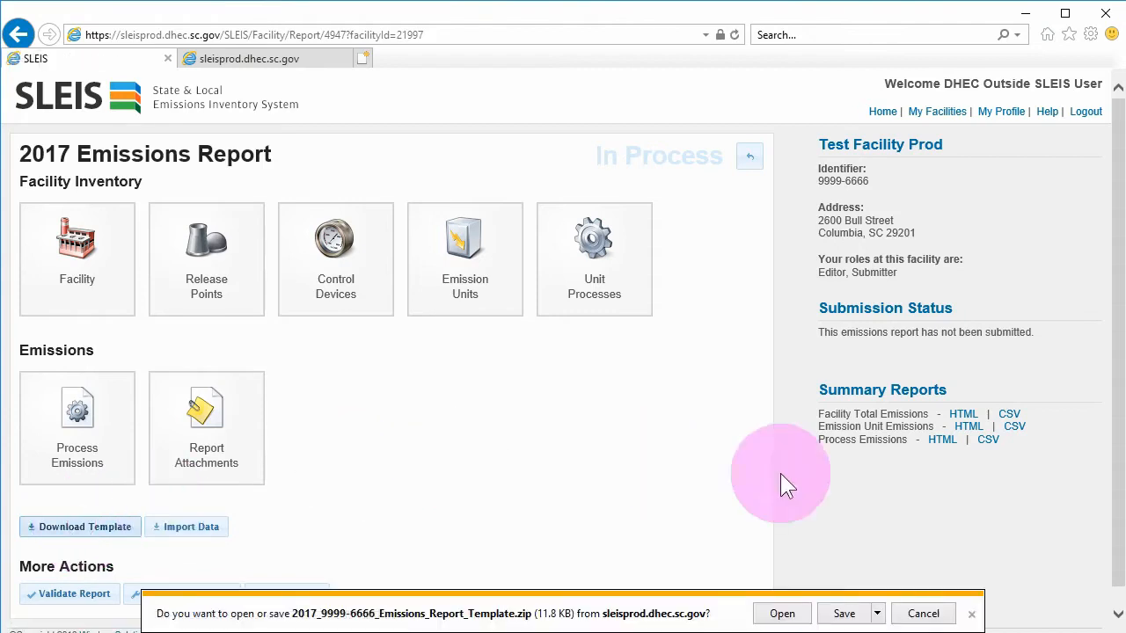
click(877, 613)
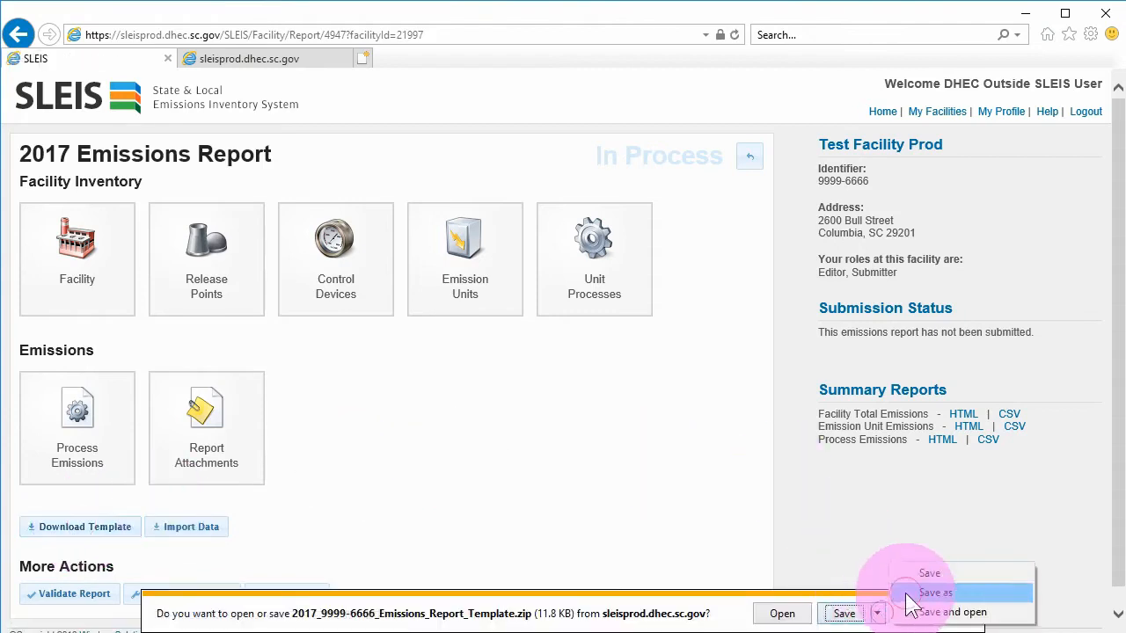
click(909, 595)
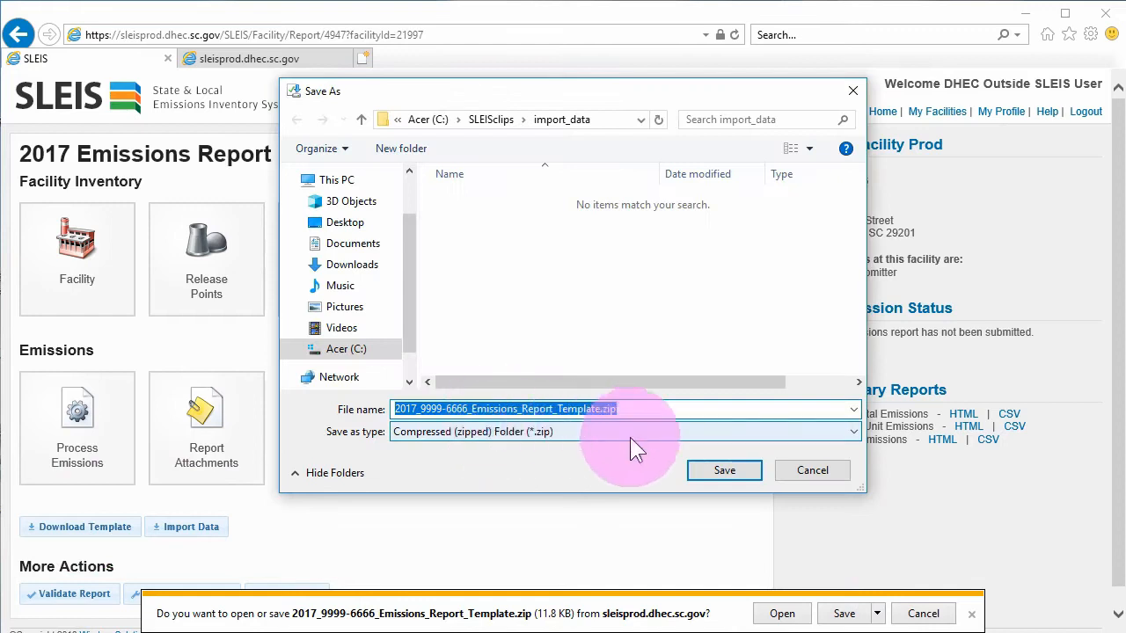
click(738, 470)
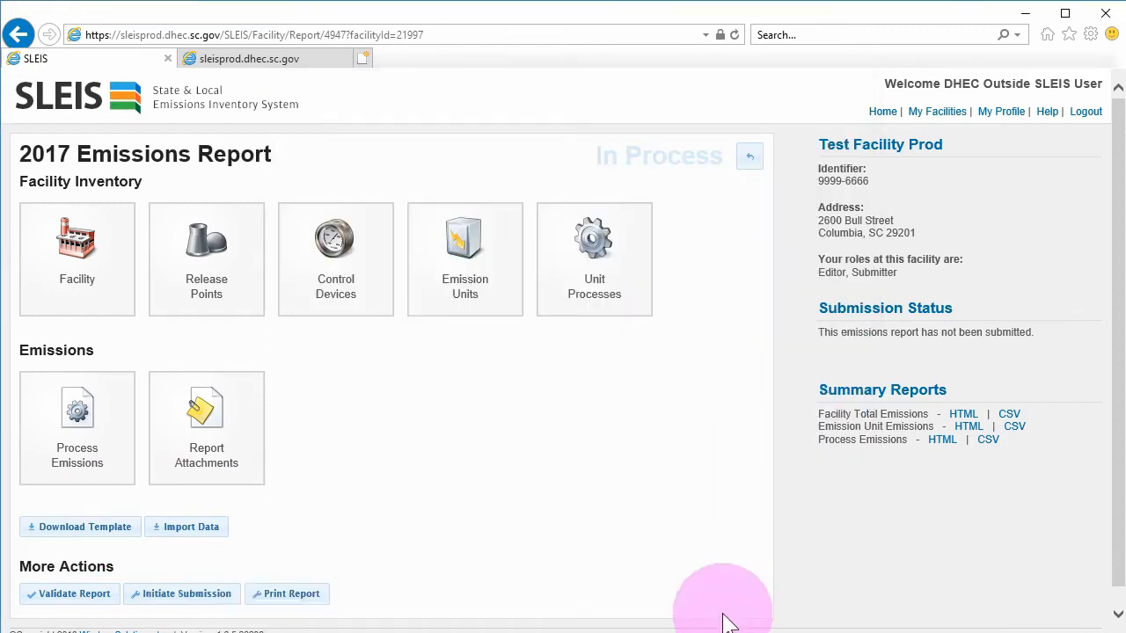
Extract the template zip into its three CSV files, then launch a blank Excel workbook
click(462, 623)
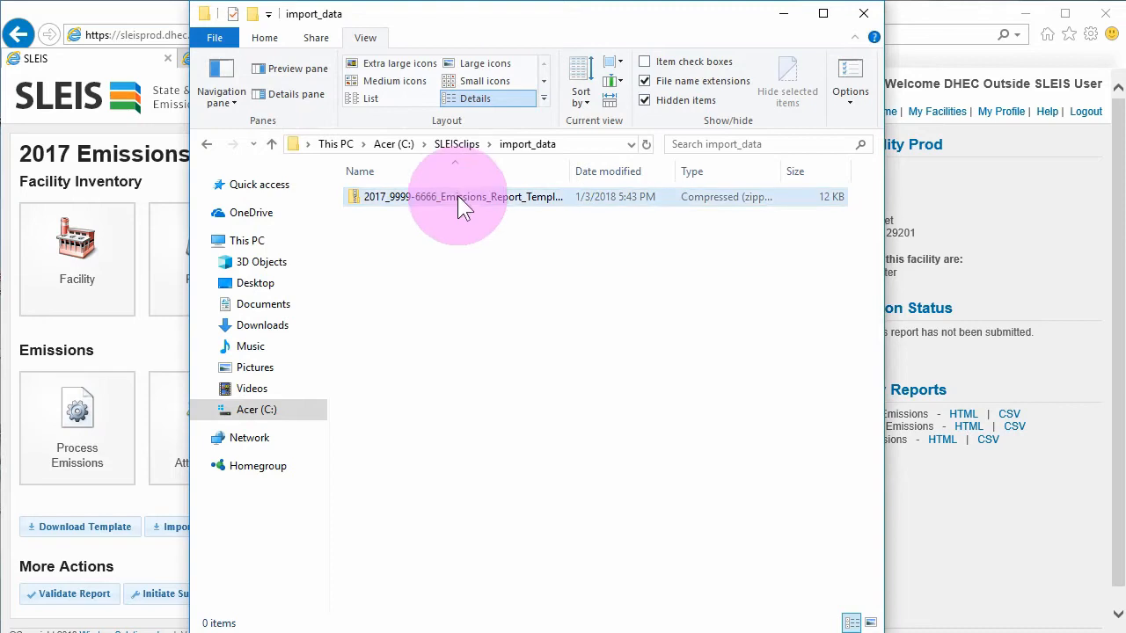
right_click(454, 192)
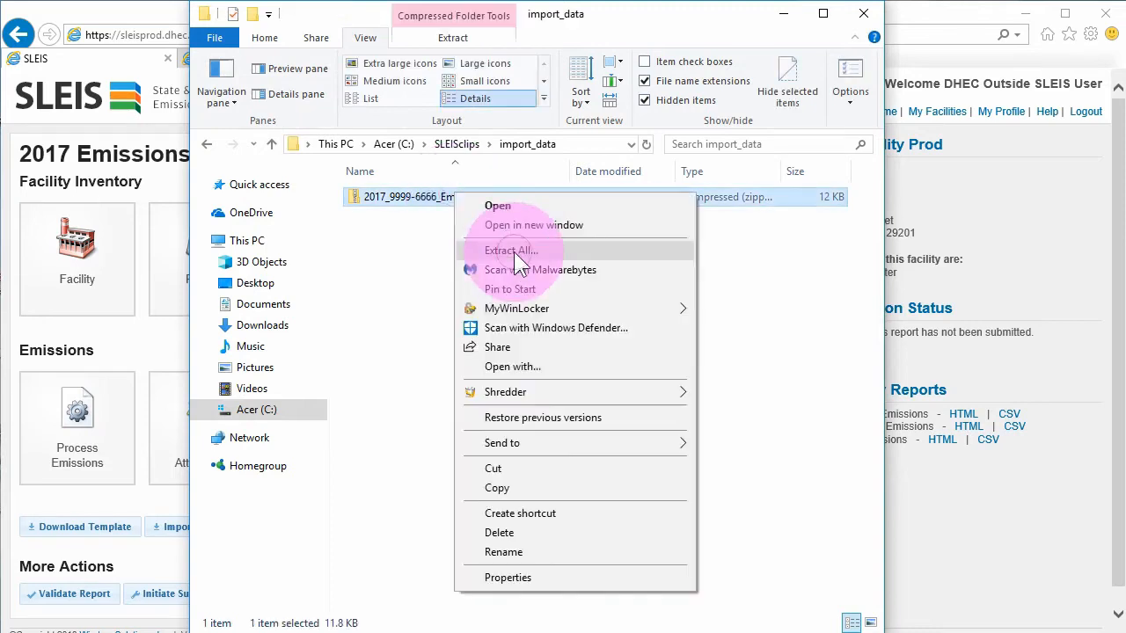
click(514, 252)
click(742, 497)
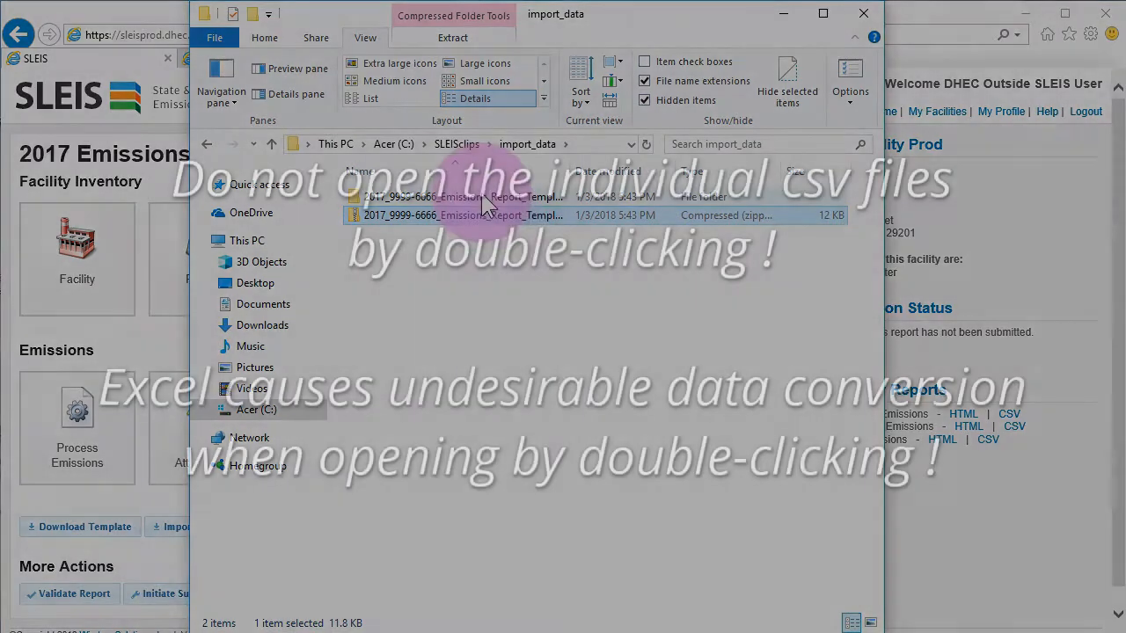
double_click(483, 195)
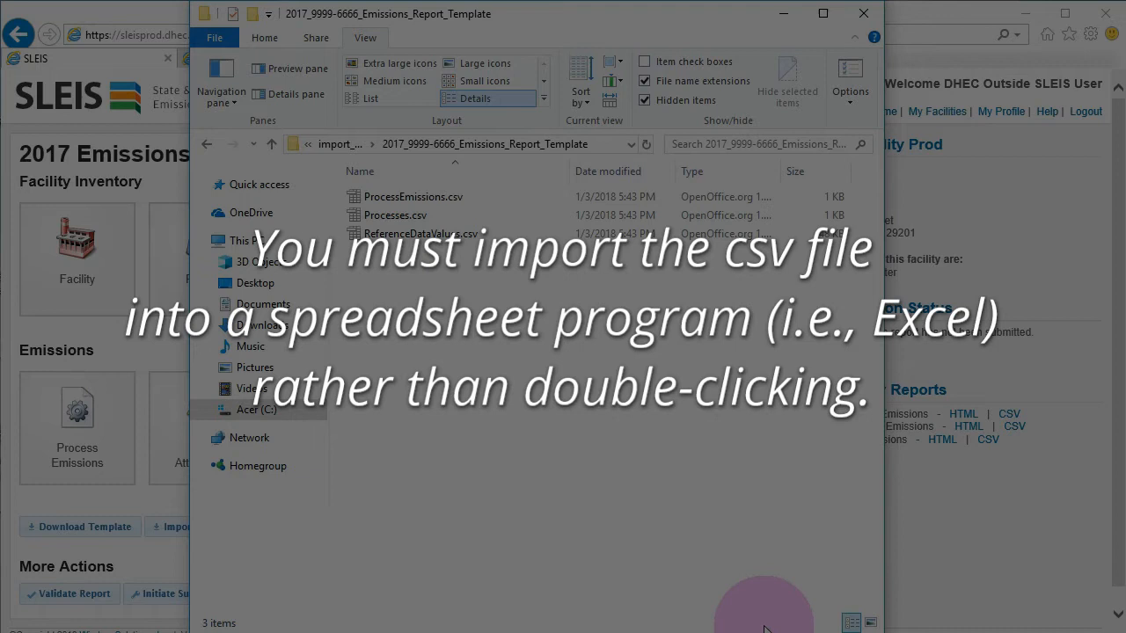
click(772, 632)
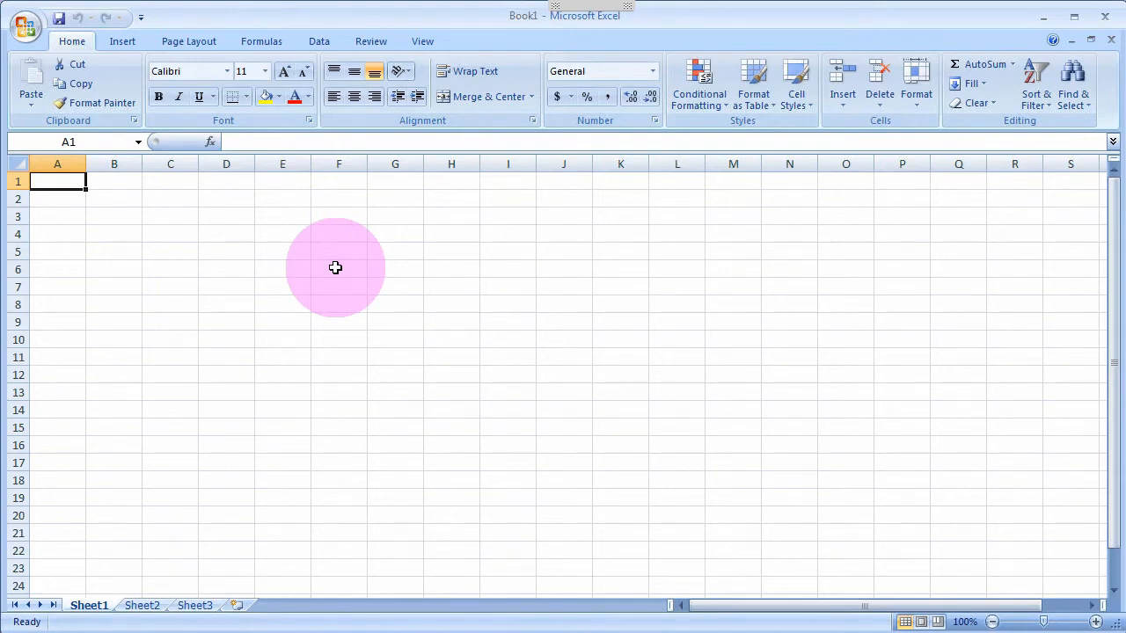
Start a From Text import of Processes.csv from the emissions report folder in Desktop\import_data
click(322, 42)
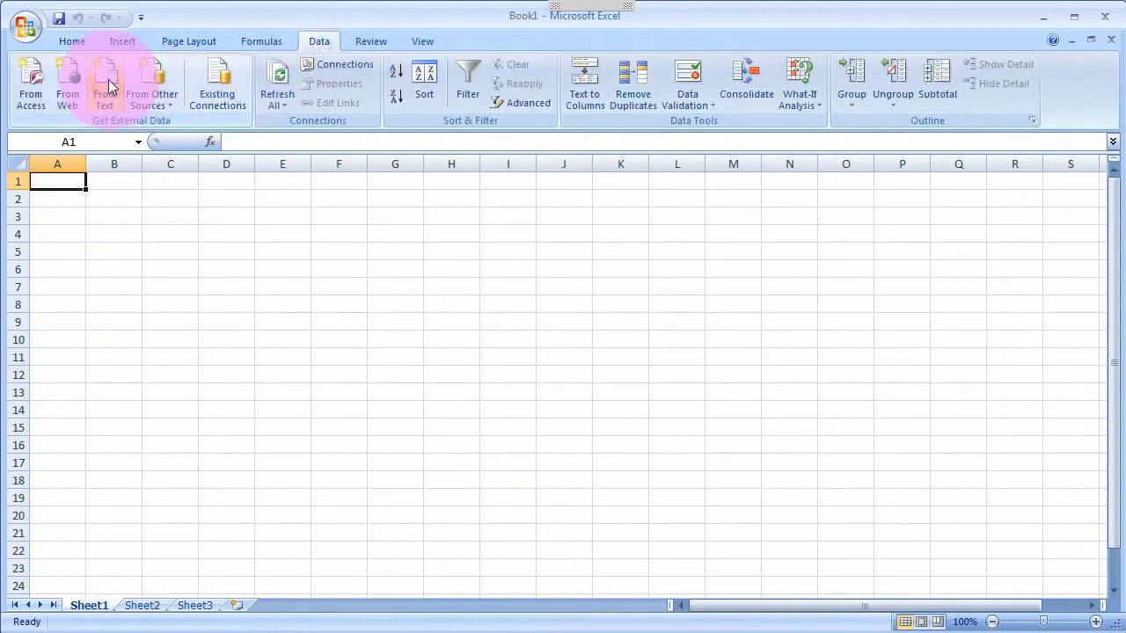
click(103, 79)
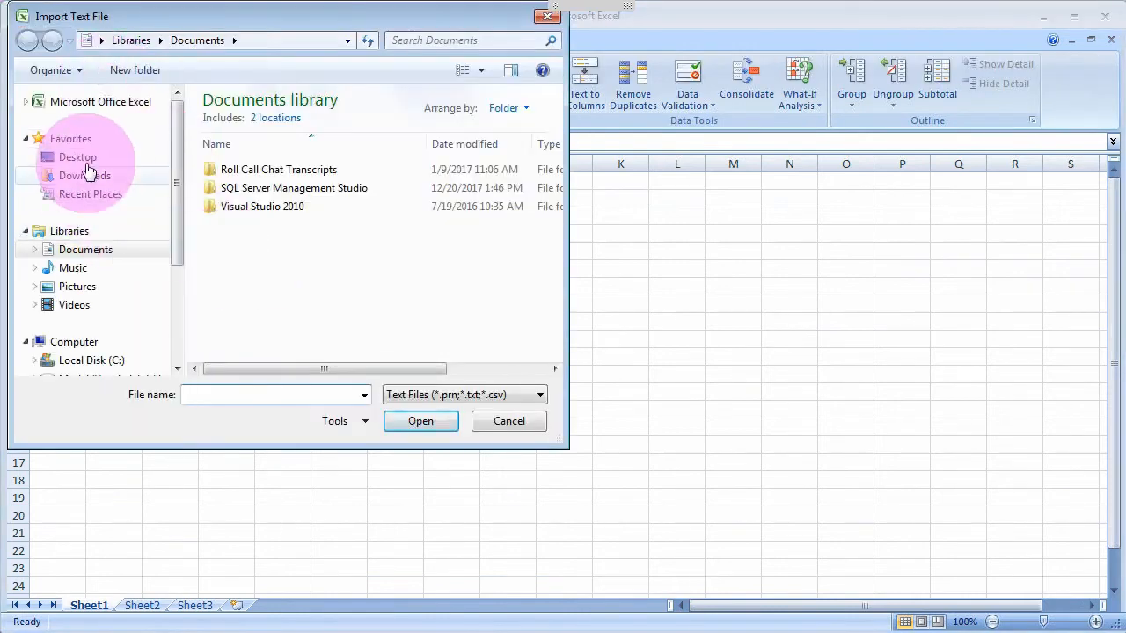
click(88, 158)
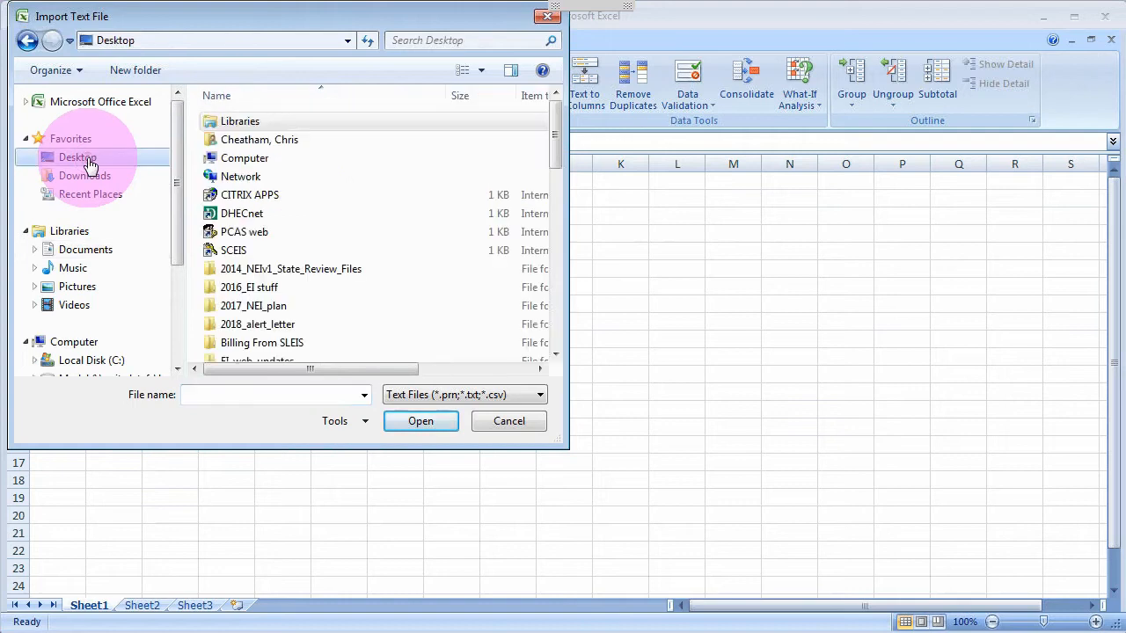
click(555, 321)
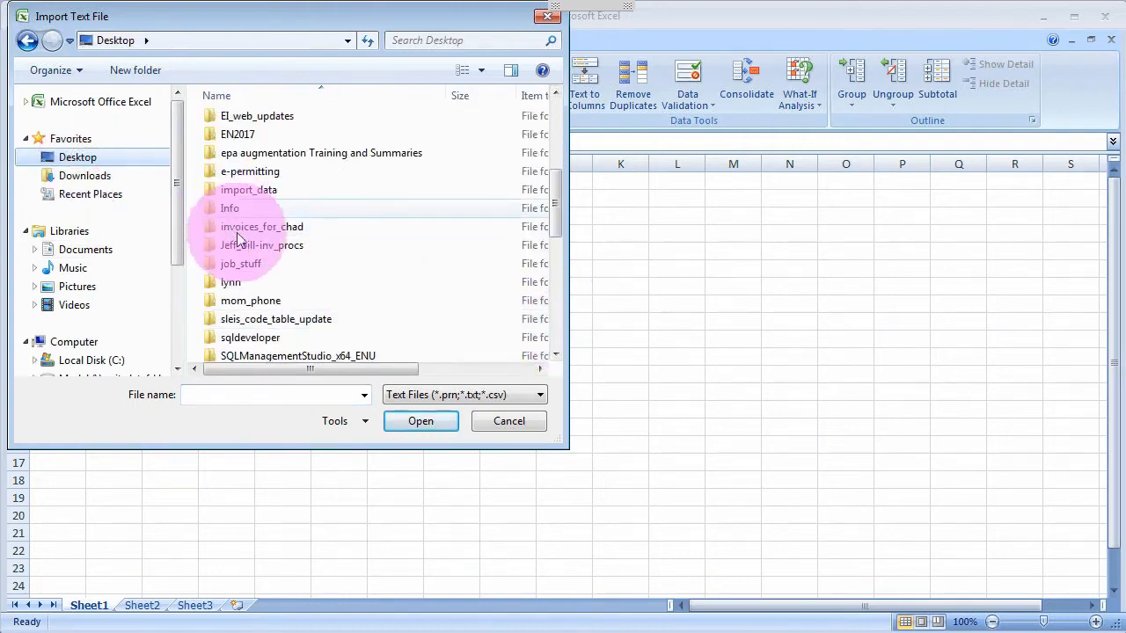
click(247, 190)
double_click(247, 190)
double_click(251, 121)
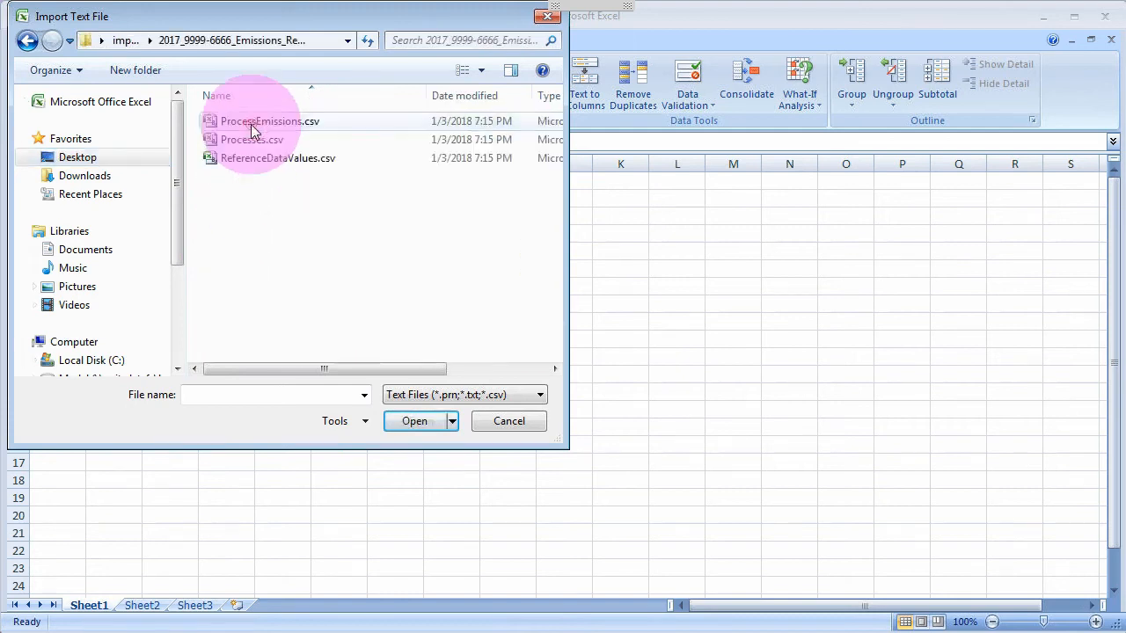
click(252, 141)
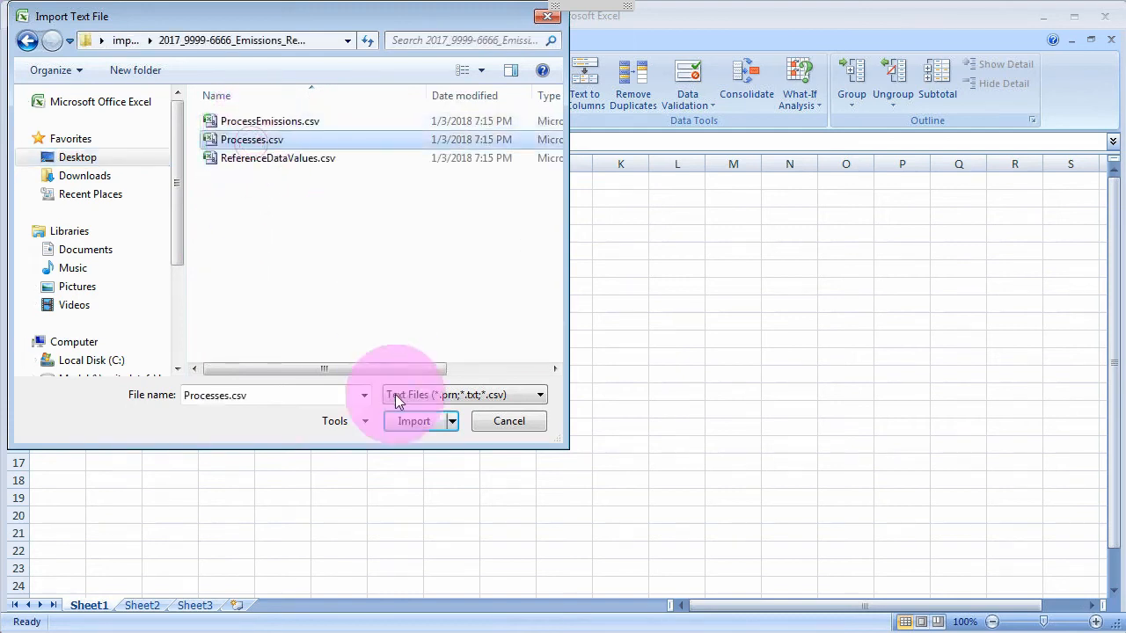
click(410, 422)
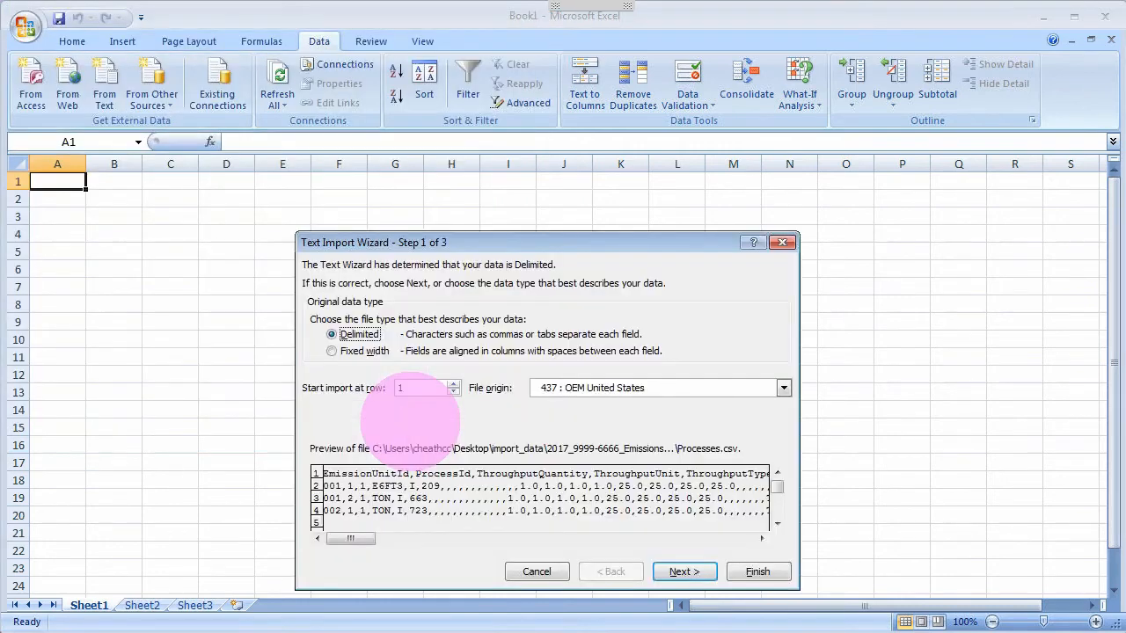
Set the Text Import Wizard to Delimited data split at commas
drag(541, 243, 534, 184)
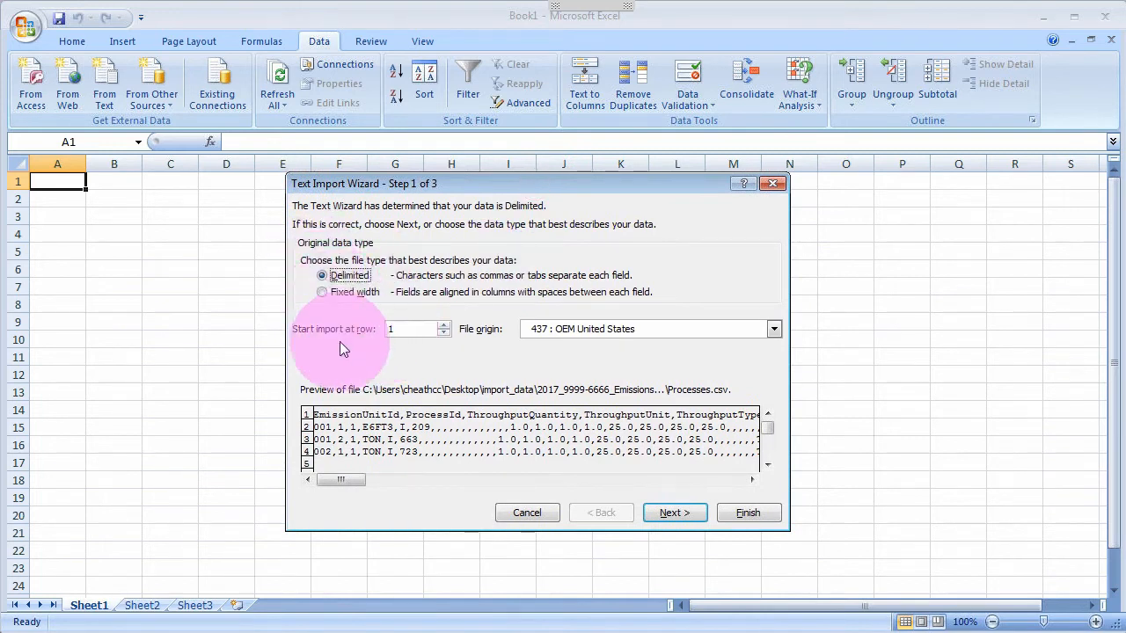
click(668, 512)
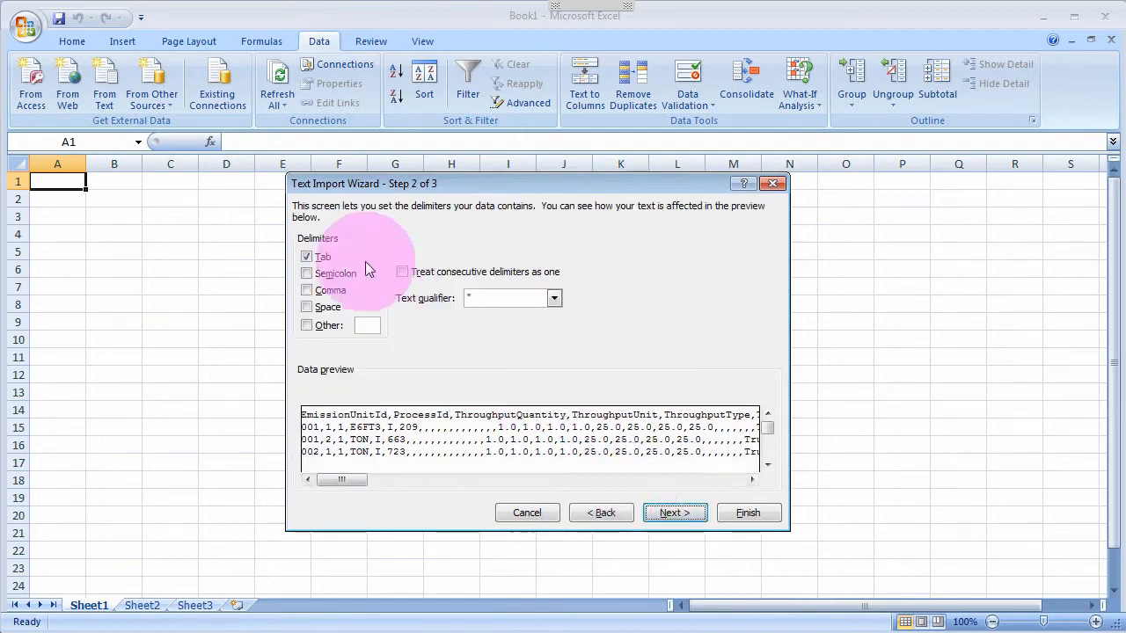
click(307, 292)
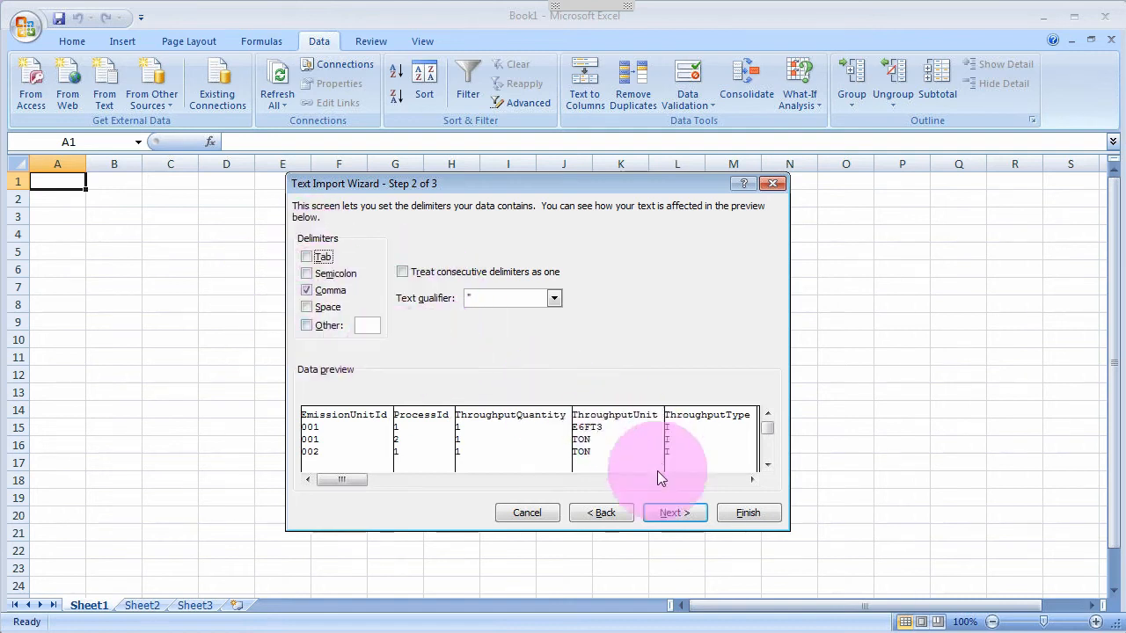
click(674, 515)
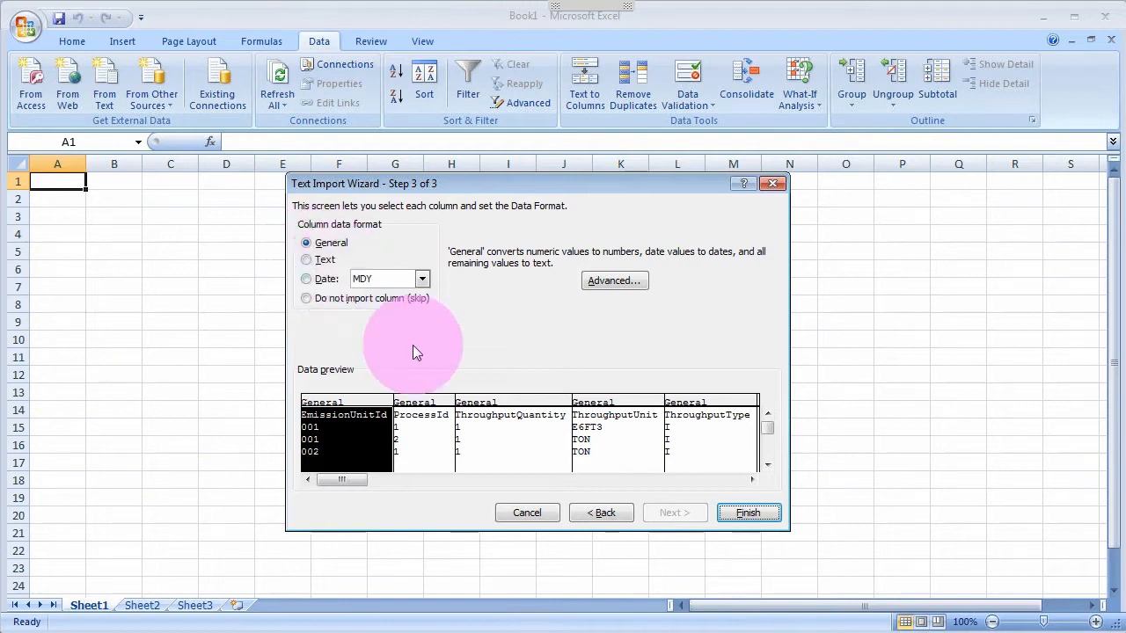
Set every column's format to Text and finish importing Processes.csv into Sheet1
drag(362, 483, 559, 482)
drag(640, 492, 759, 487)
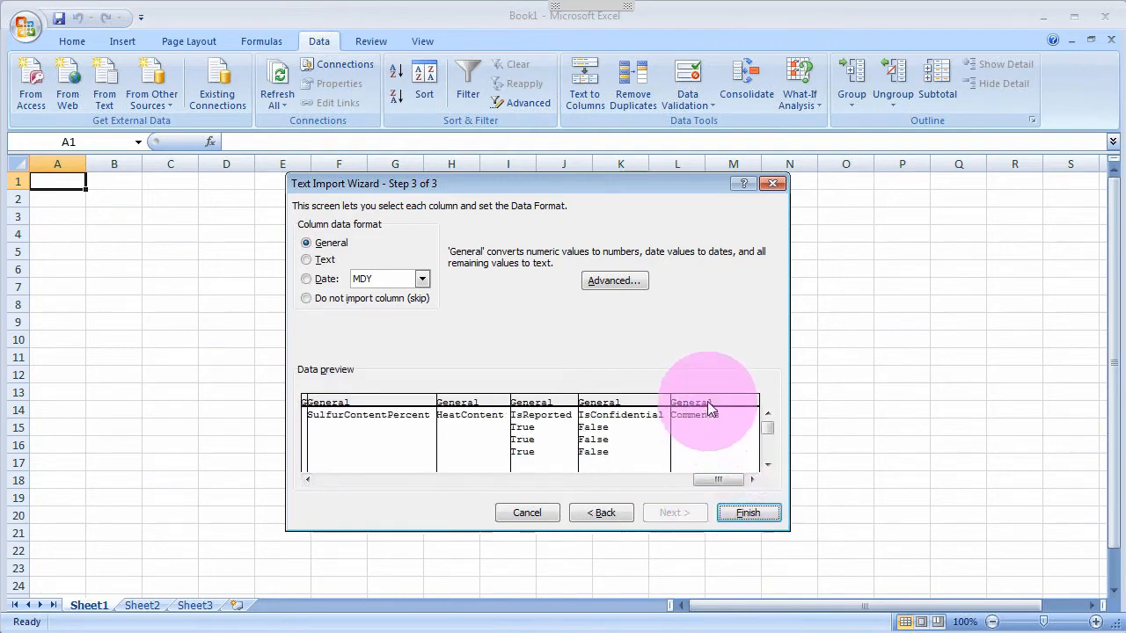
shift+click(709, 405)
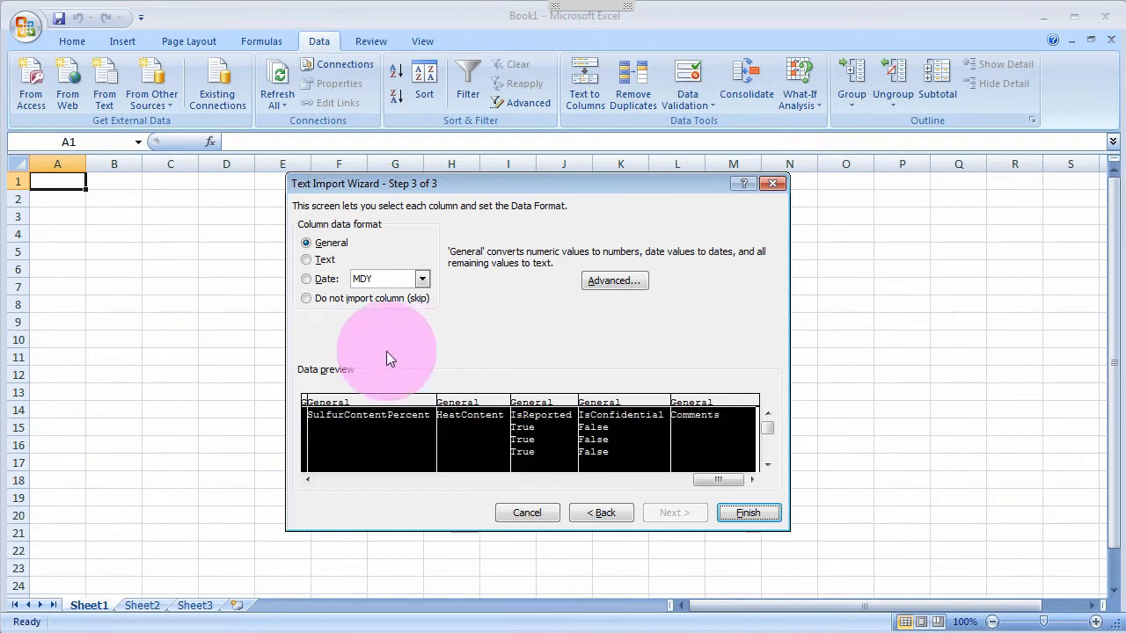
click(364, 478)
click(364, 479)
click(364, 478)
click(364, 478)
click(364, 479)
click(364, 479)
click(364, 479)
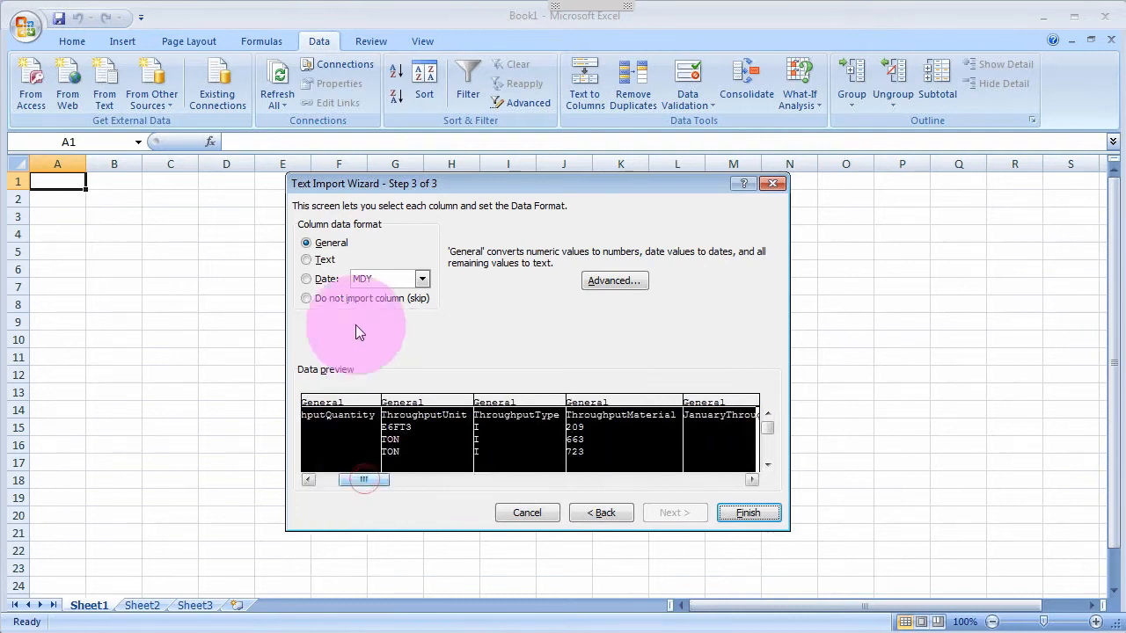
click(307, 261)
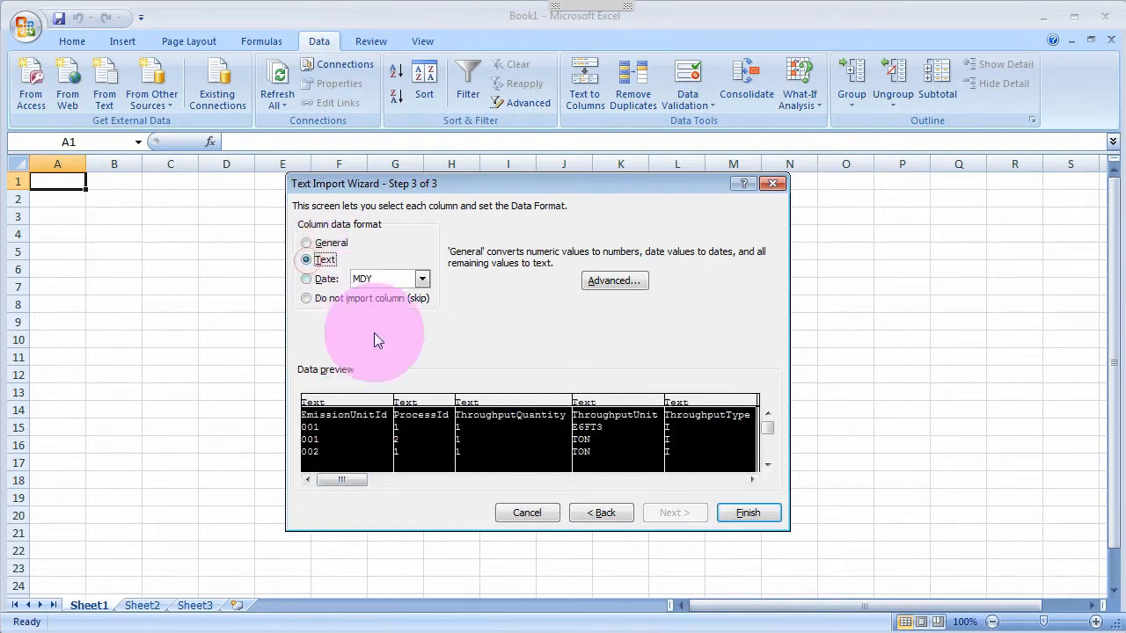
click(748, 513)
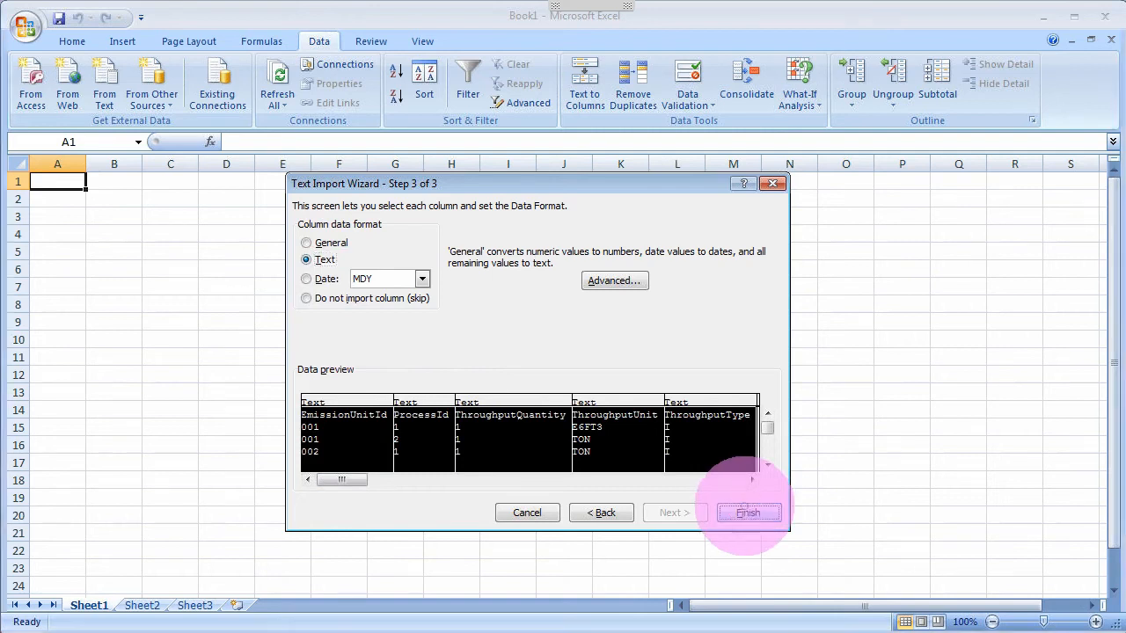
click(544, 399)
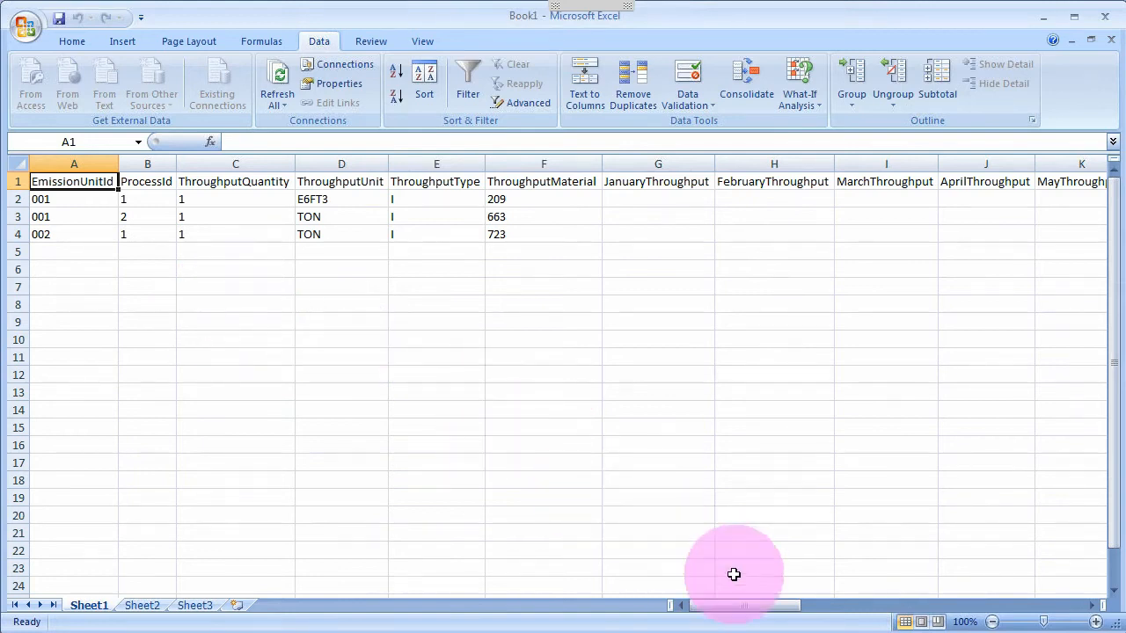
Apply the Text number format to all cells of Sheet1 through Format Cells
mouse_move(744, 611)
mouse_down()
mouse_move(857, 613)
mouse_move(734, 608)
mouse_up()
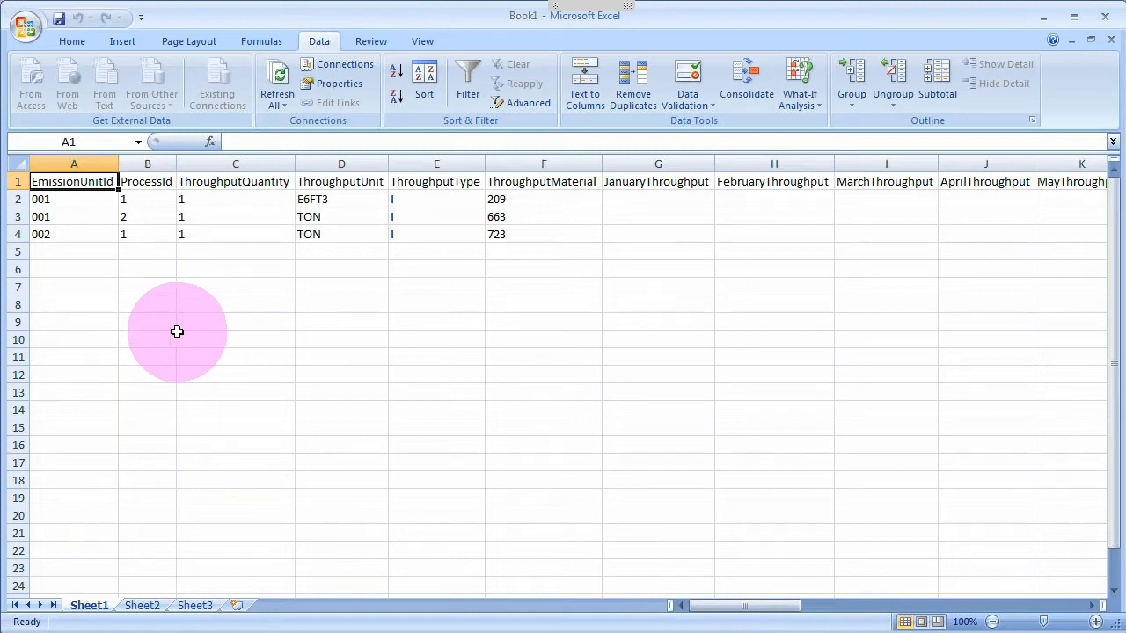
click(20, 165)
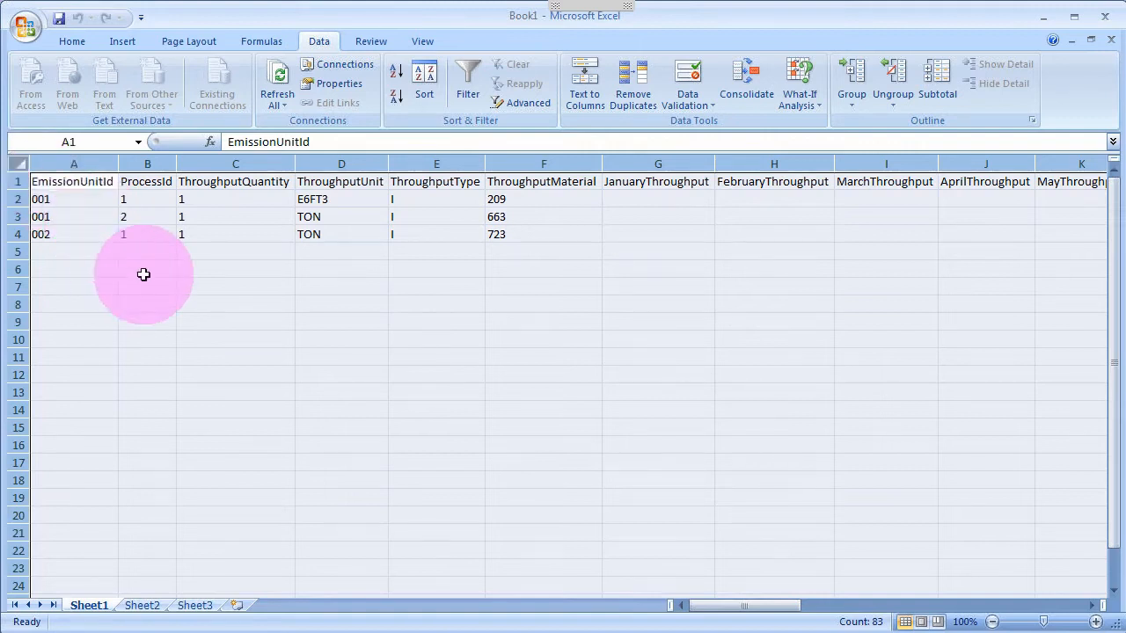
right_click(143, 275)
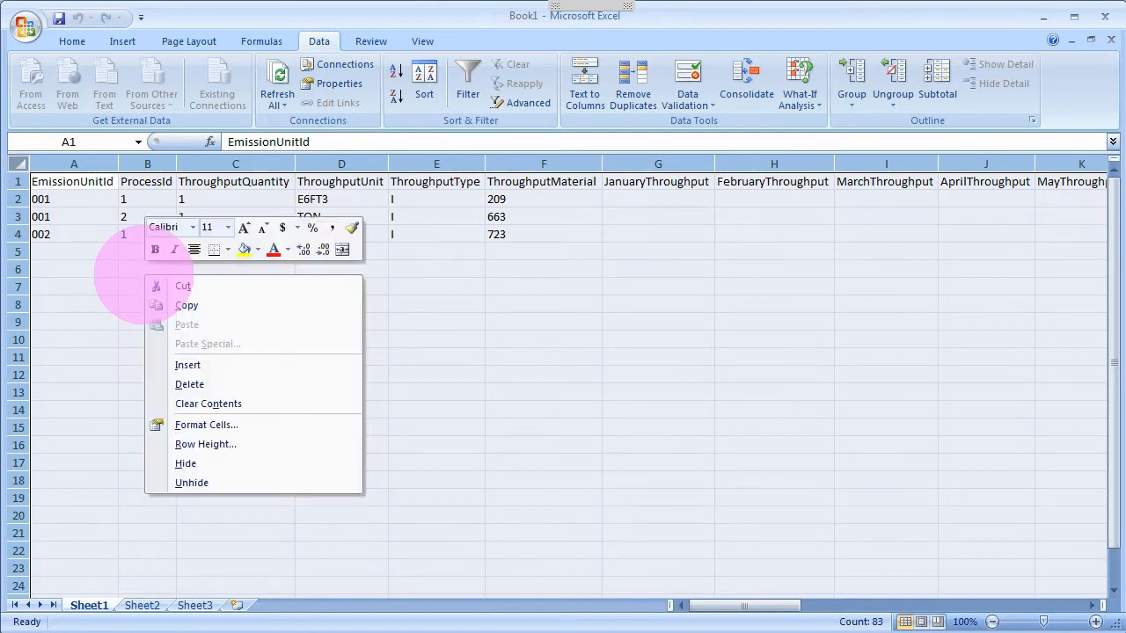
click(217, 427)
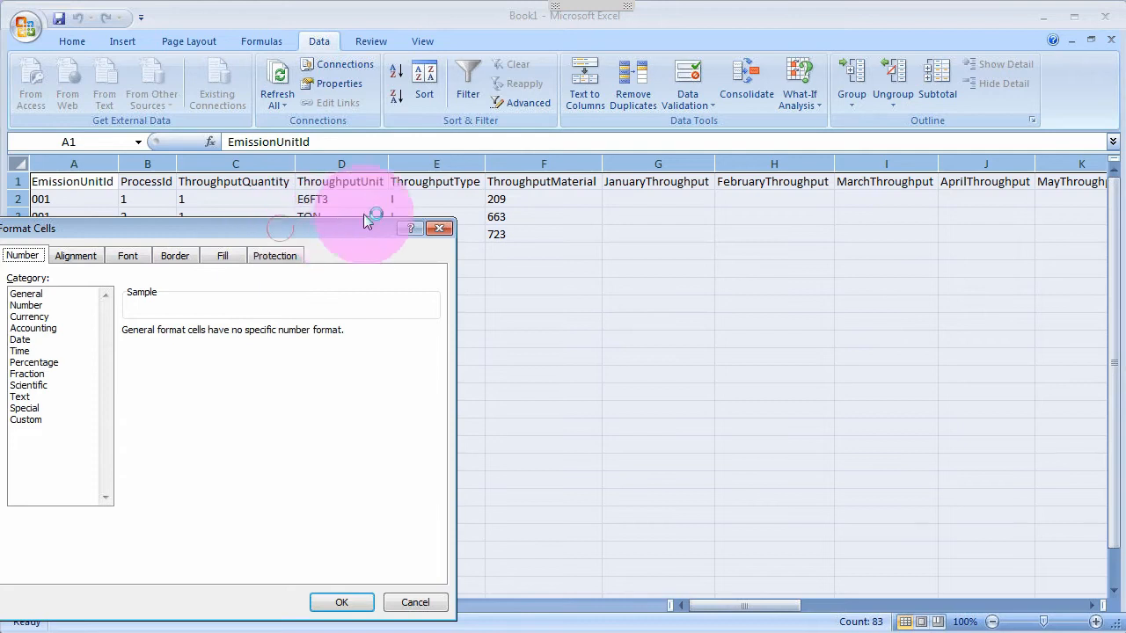
drag(366, 220, 469, 200)
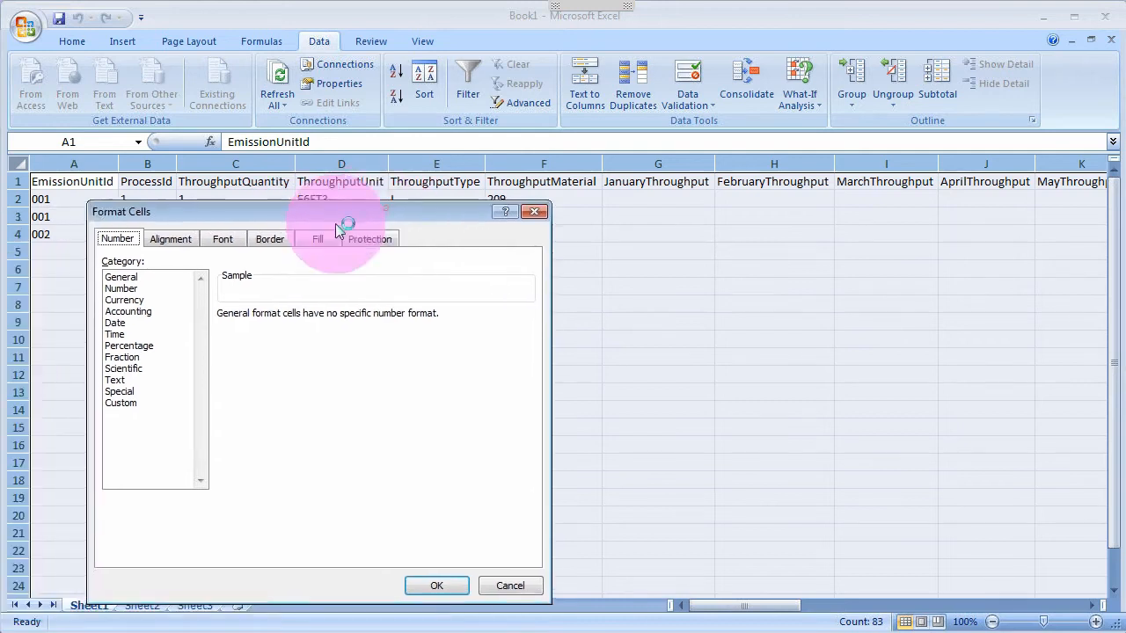
click(126, 376)
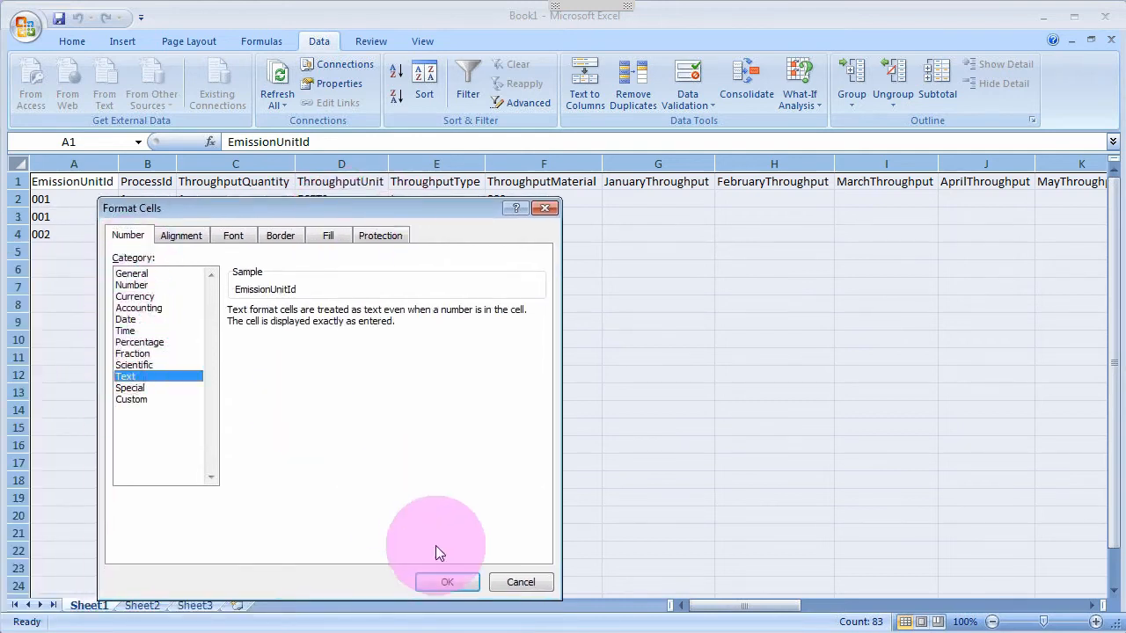
click(435, 582)
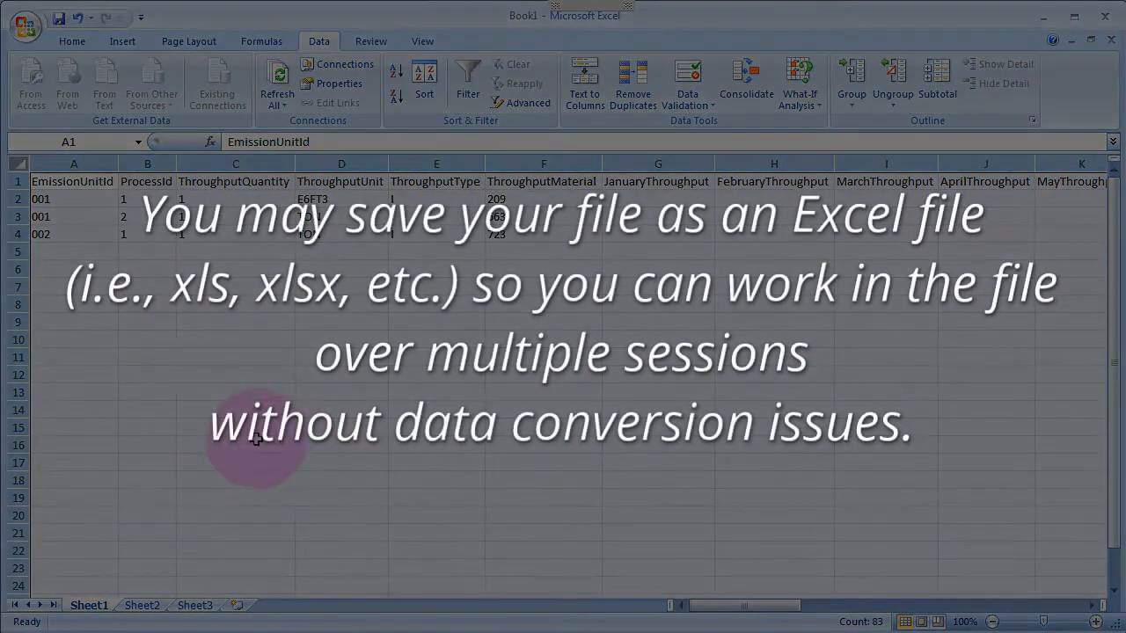
Save the workbook as process.xlsx in the Desktop's import_data folder
click(104, 269)
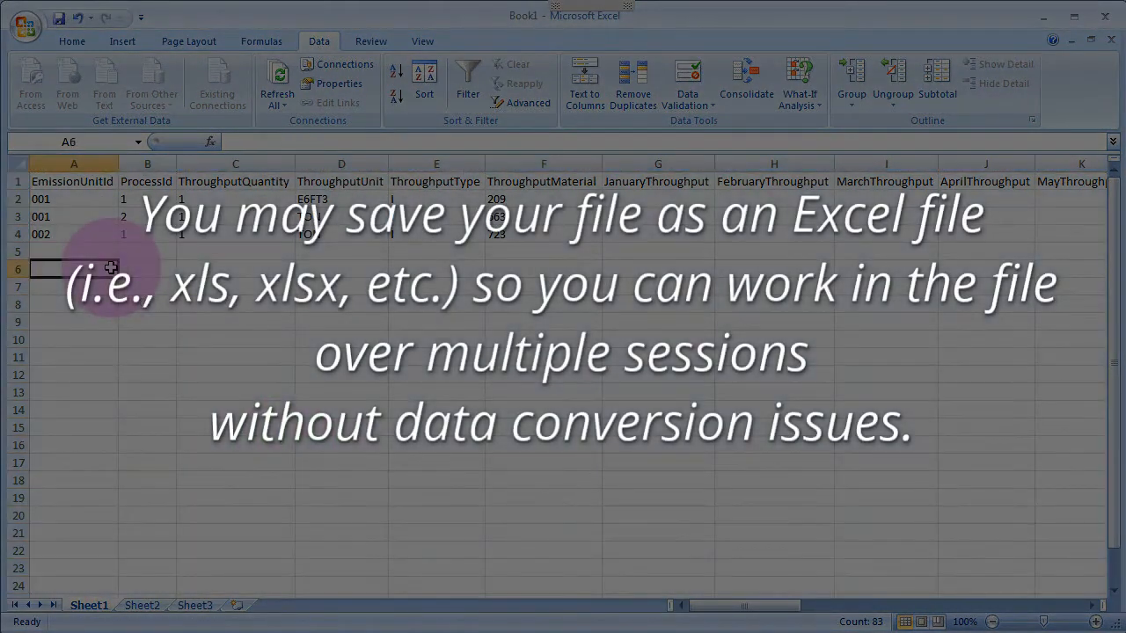
click(78, 182)
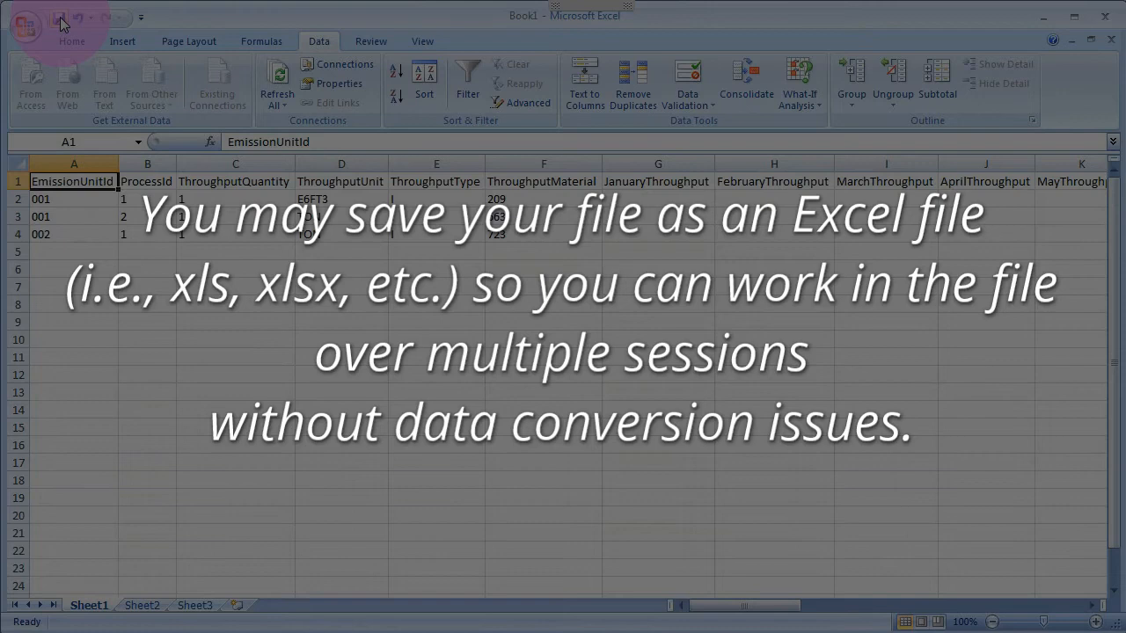
click(58, 19)
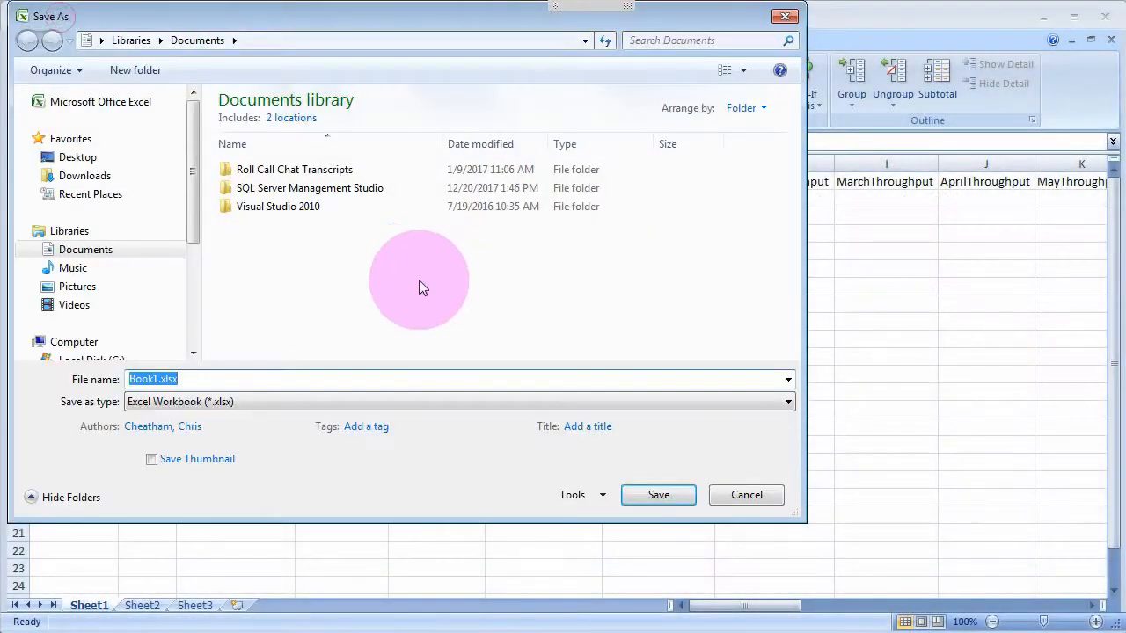
click(81, 157)
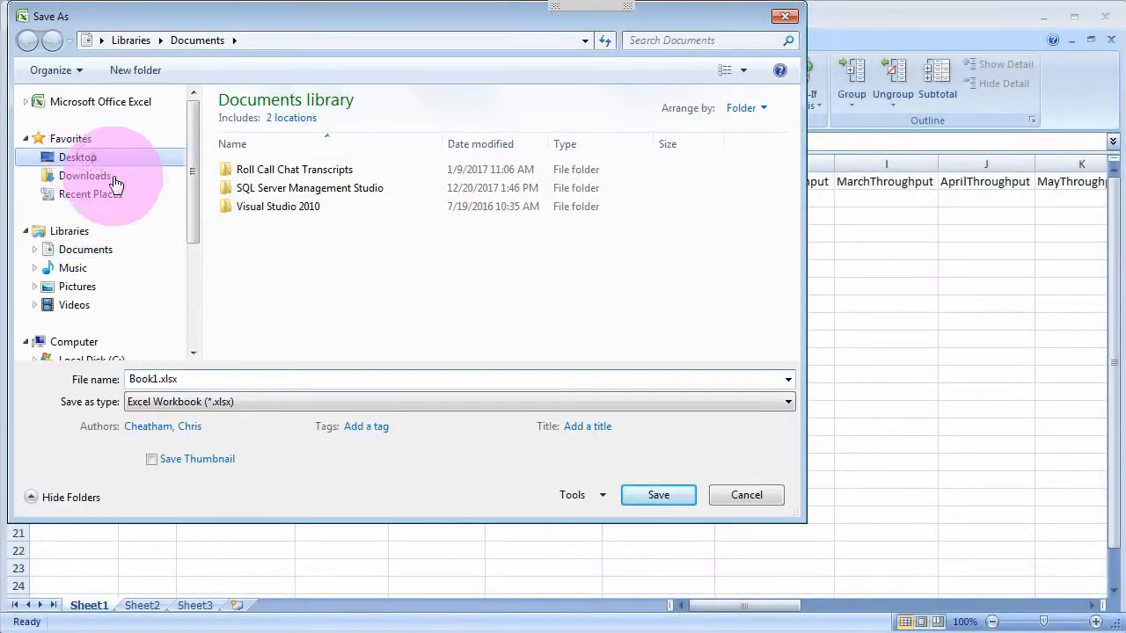
click(792, 341)
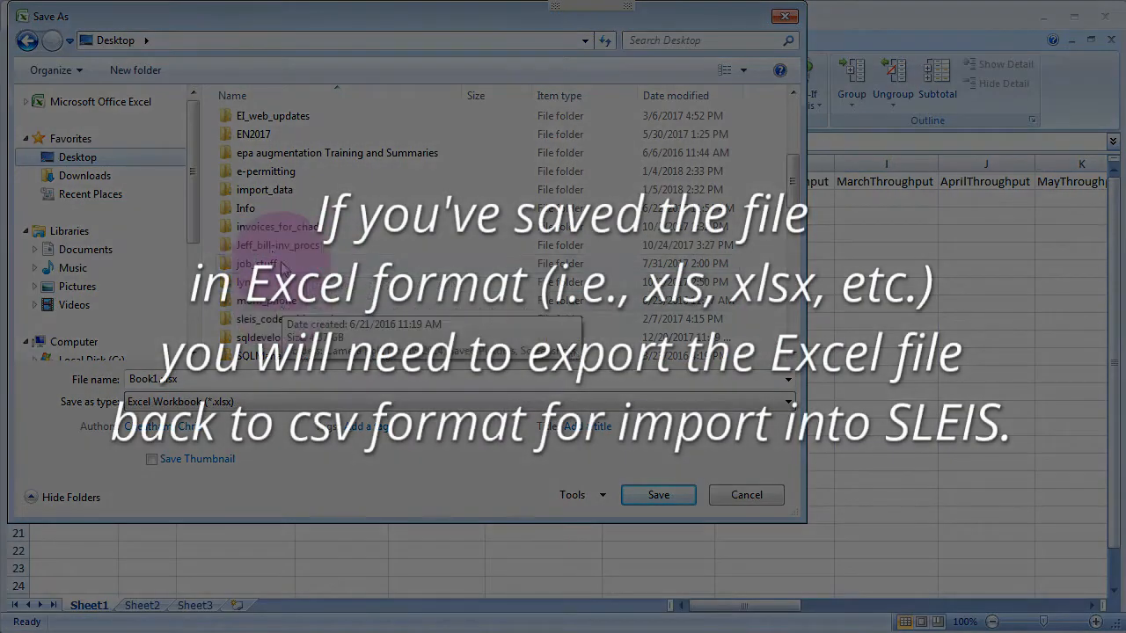
double_click(280, 192)
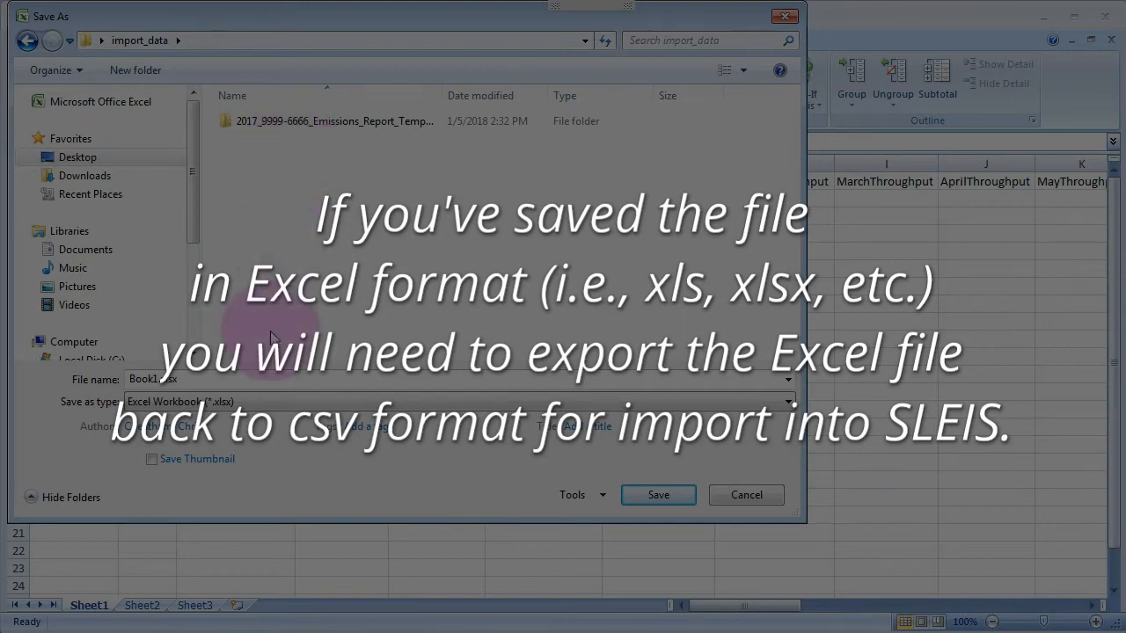
click(246, 376)
key(Left)
key(Left)
key(Left)
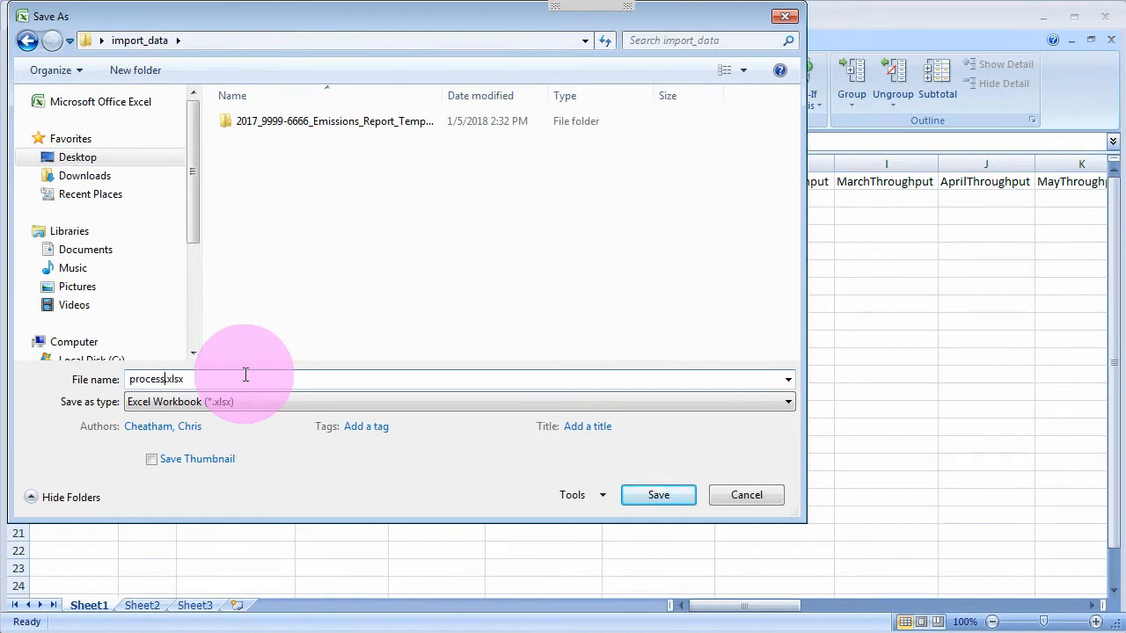
click(662, 496)
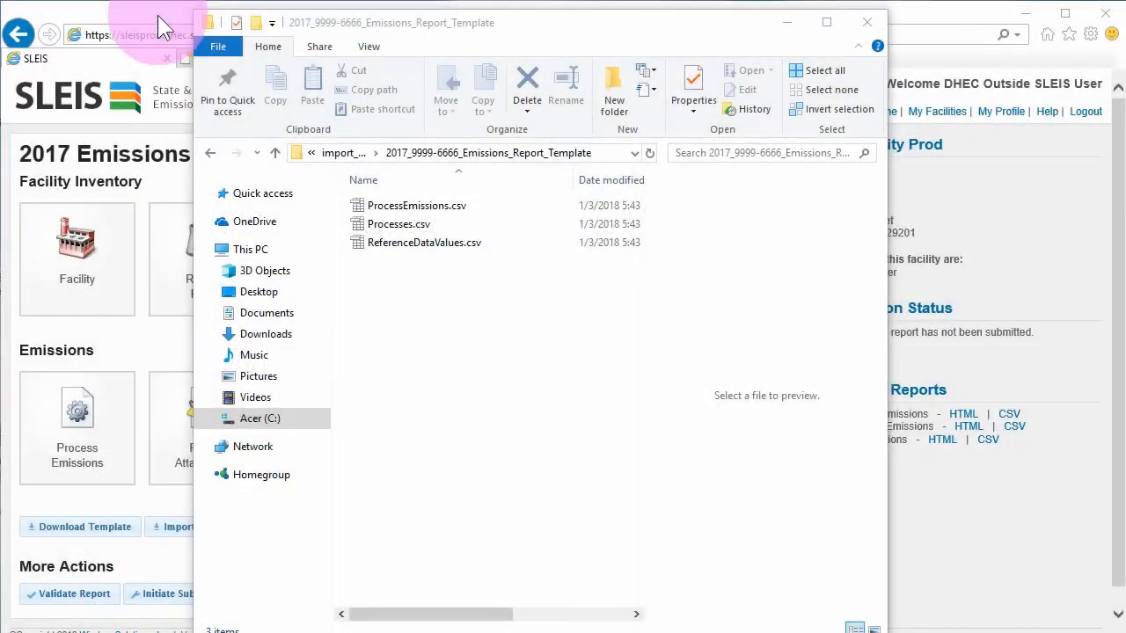
Switch back to the browser showing the SLEIS 2017 Emissions Report page
click(158, 15)
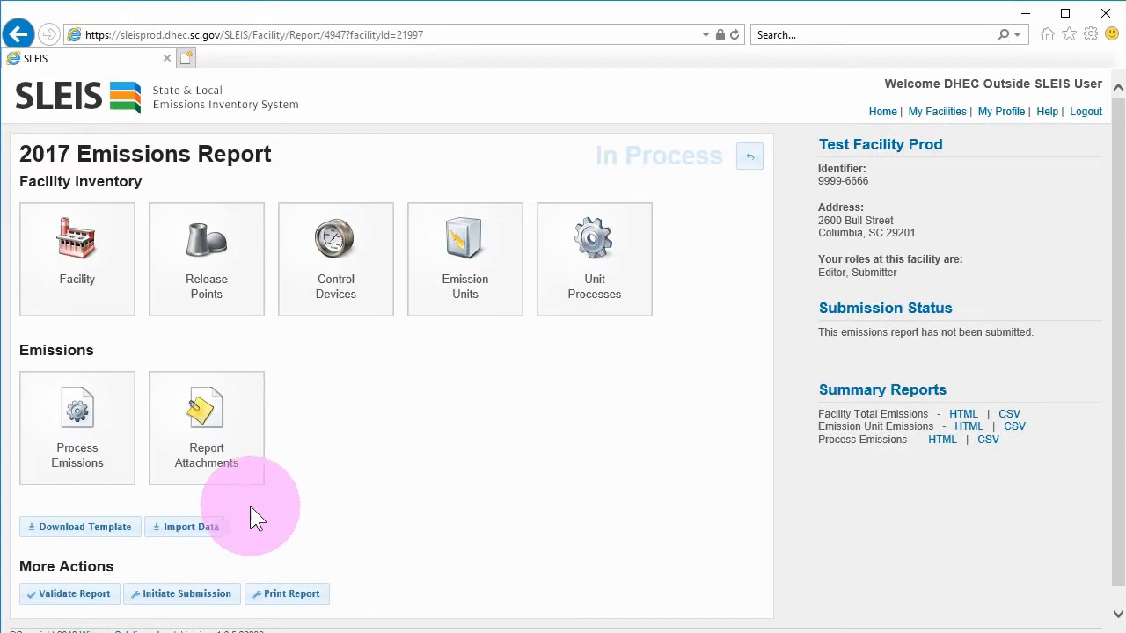
On the Import Data page, choose Processes.csv as the Processes import file
click(197, 534)
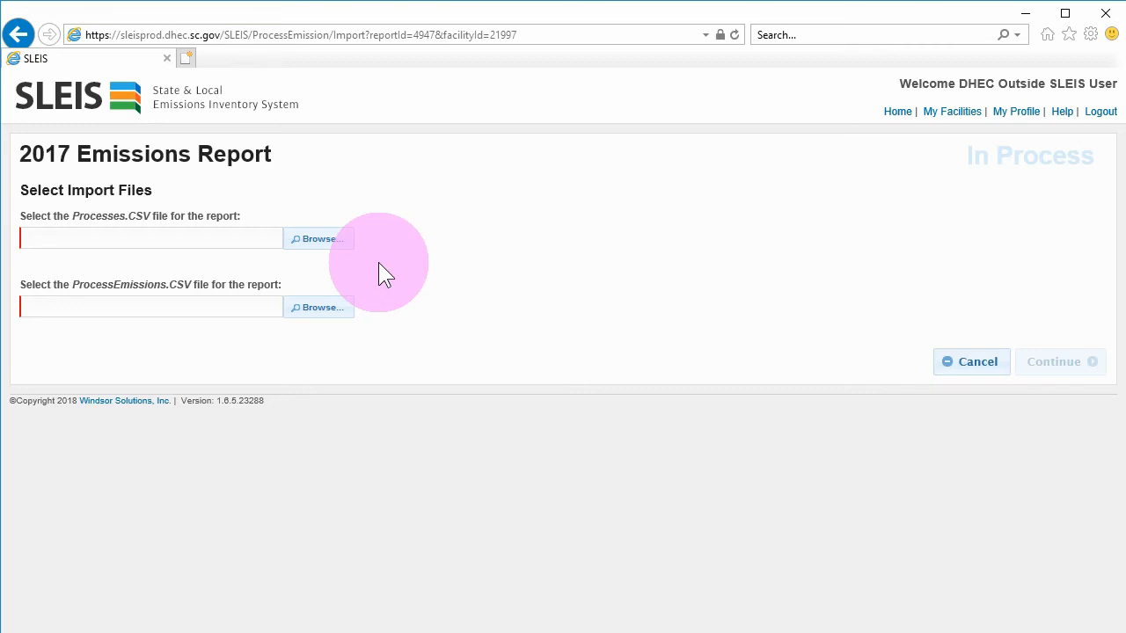
click(324, 240)
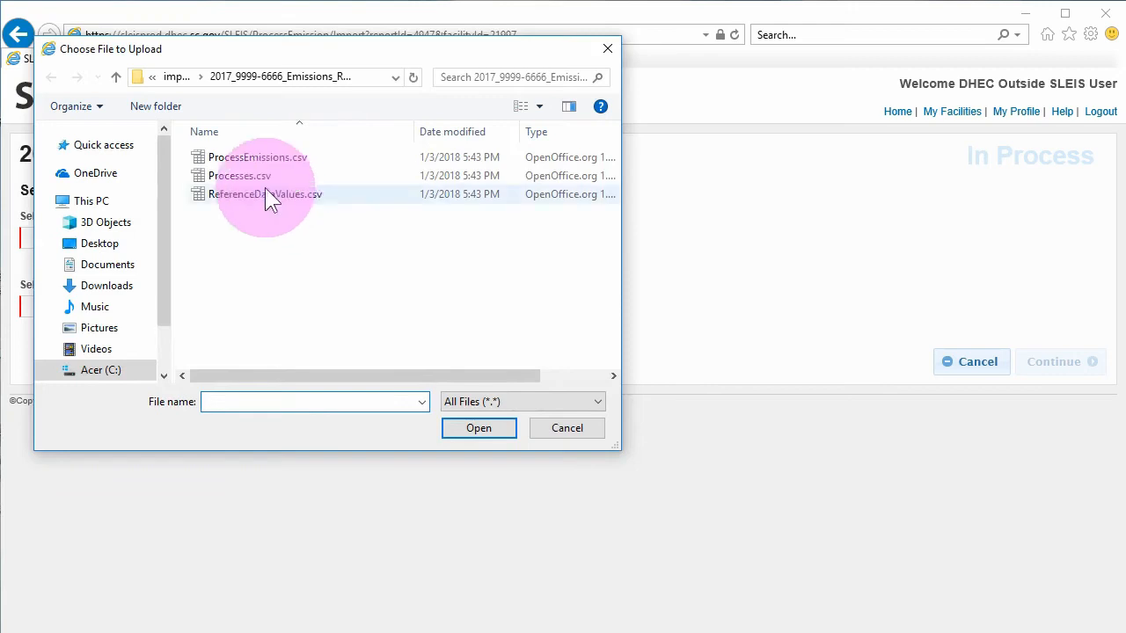
click(256, 175)
click(465, 425)
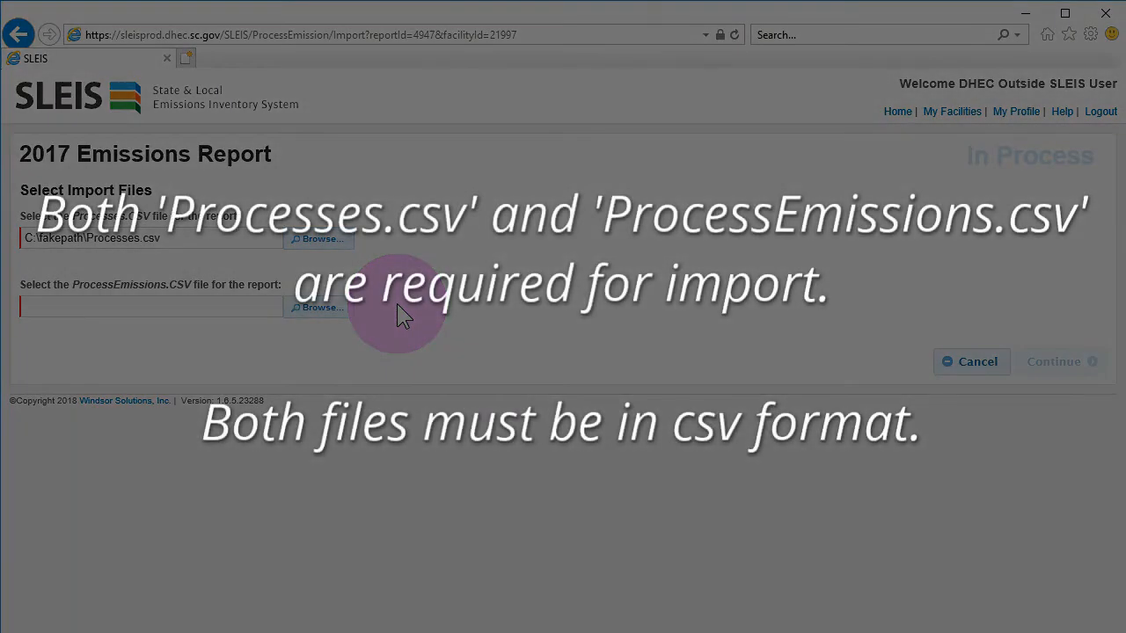
Choose ProcessEmissions.csv as the ProcessEmissions file and submit both for import
click(327, 308)
click(286, 158)
click(464, 429)
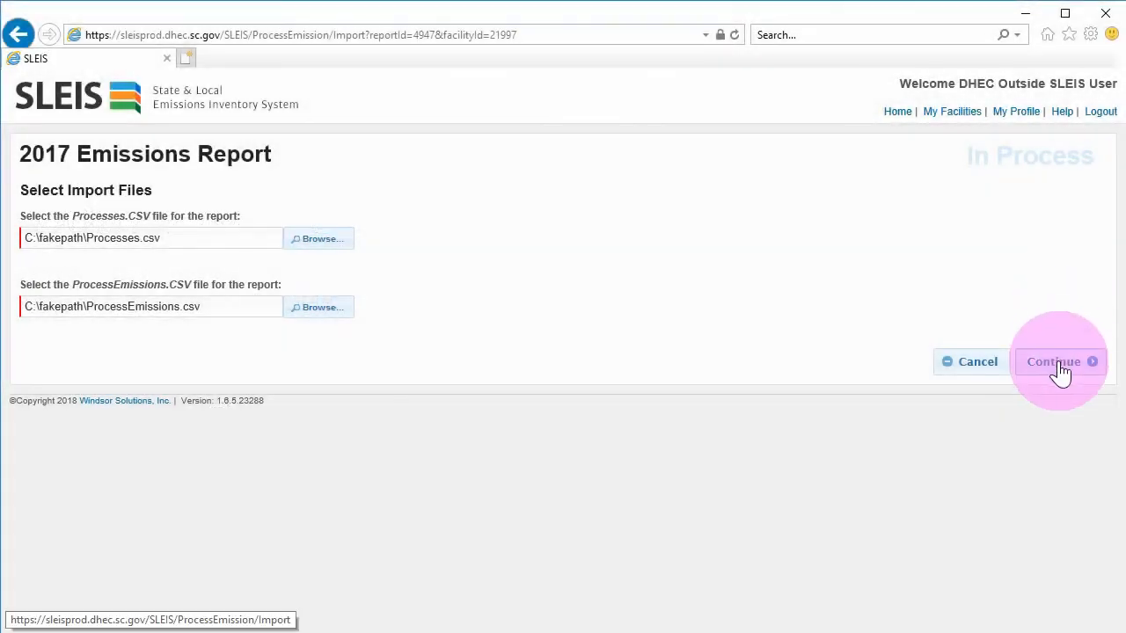
click(1060, 370)
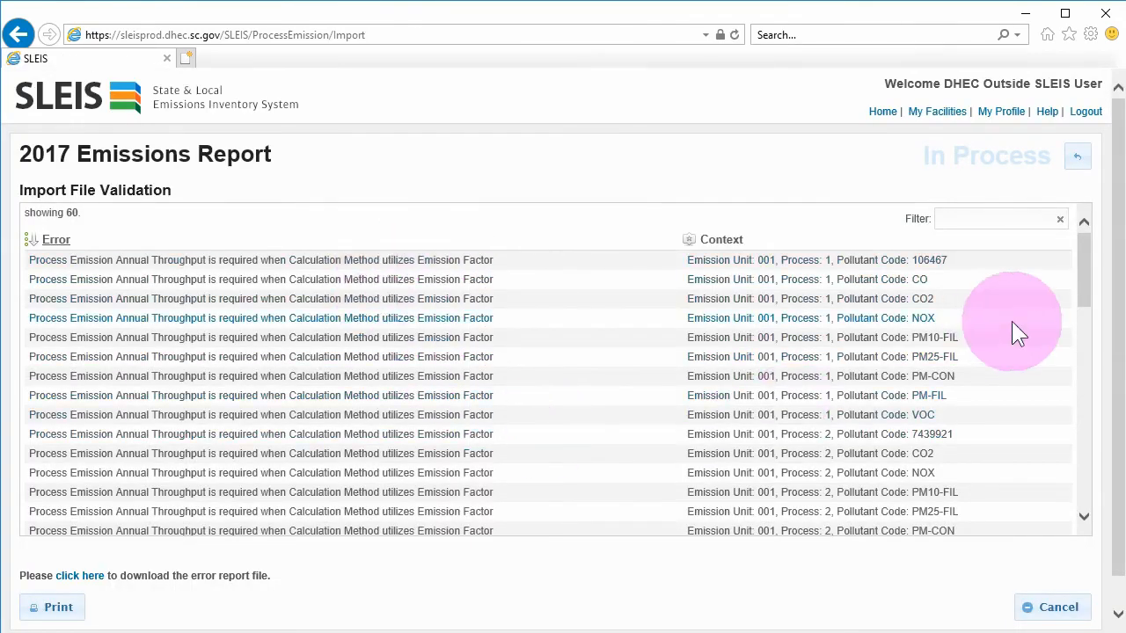
Save the 60-error validation list as a CSV in the template folder, then return to Select Import Files
drag(1085, 282, 1096, 440)
click(88, 580)
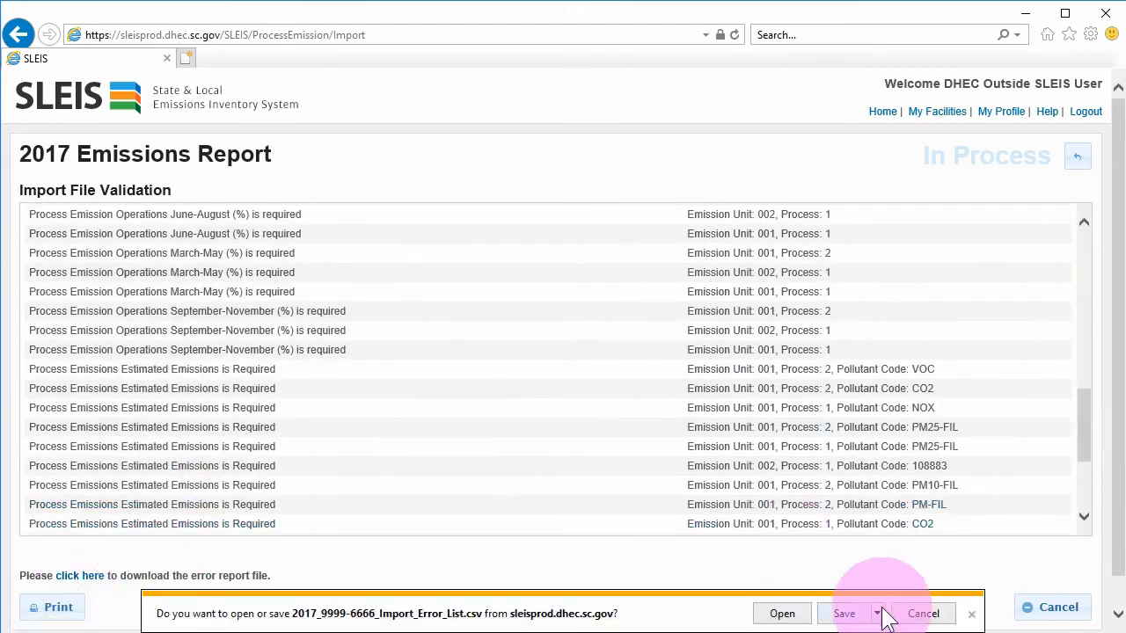
click(878, 614)
click(911, 594)
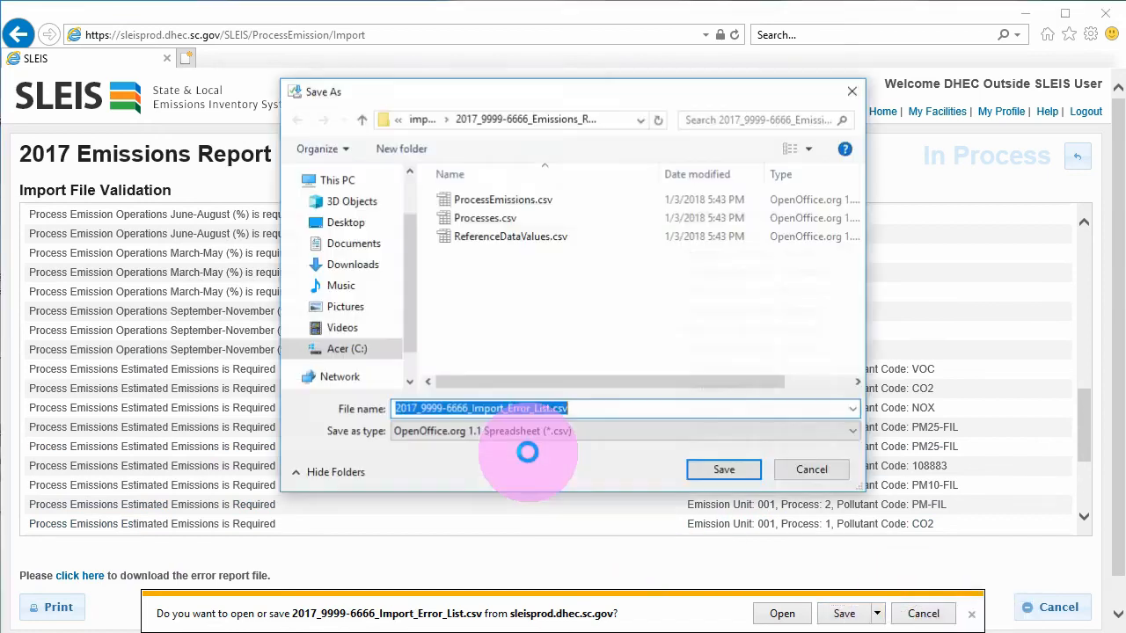
click(717, 471)
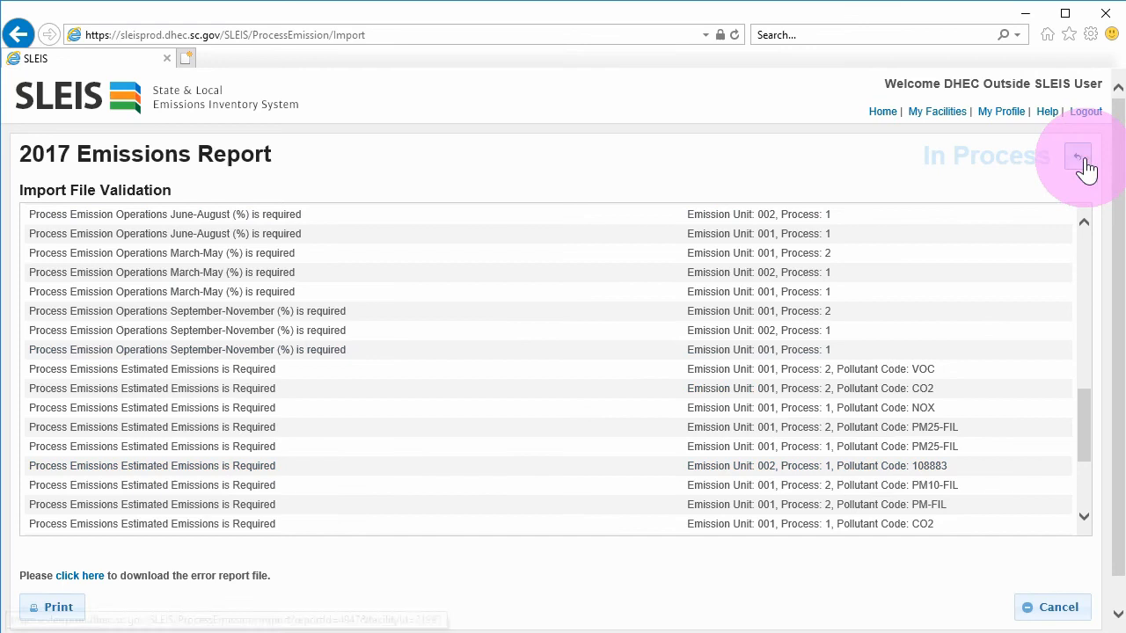
click(1077, 157)
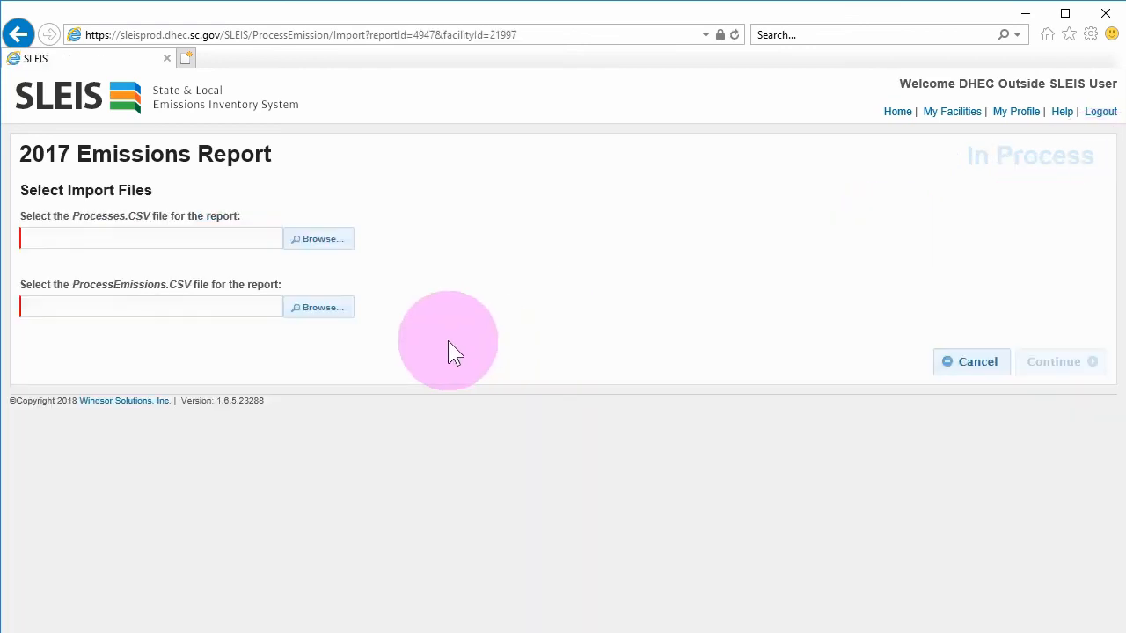
Import the updated Processes.csv and ProcessEmissions.csv (3 process, 19 emission records) and dismiss the success banner
click(321, 245)
click(225, 142)
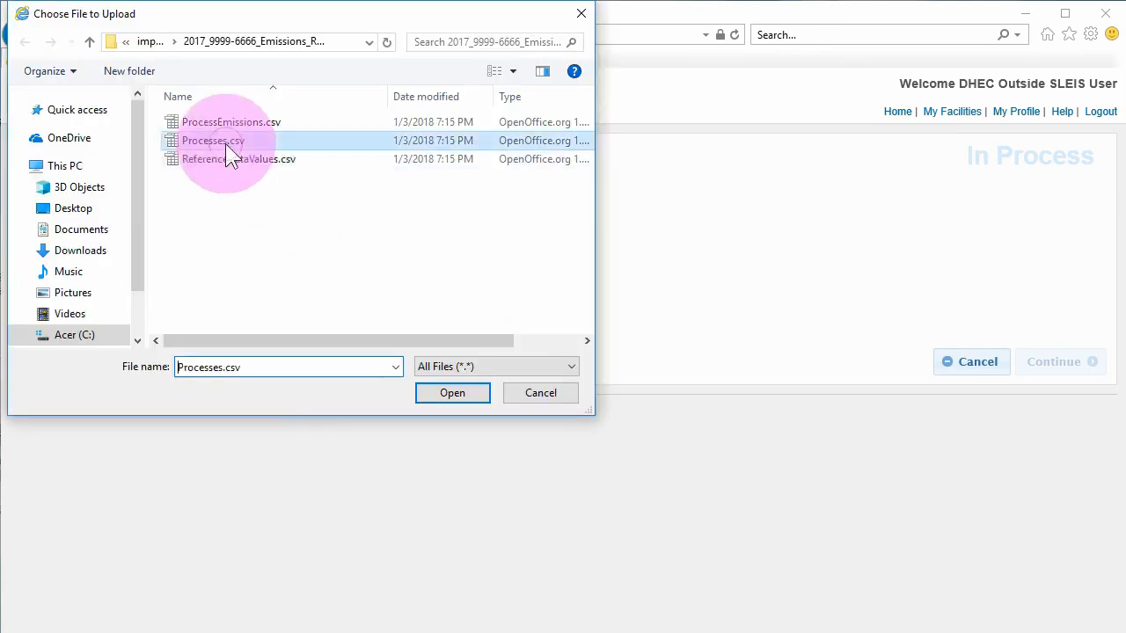
click(439, 394)
click(332, 324)
click(251, 125)
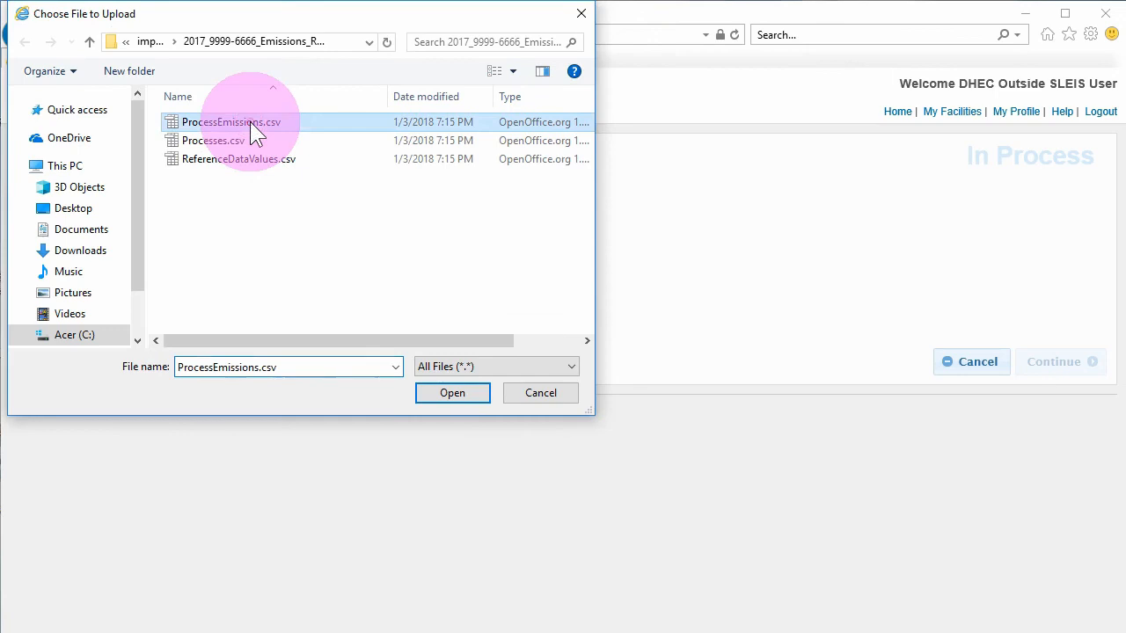
click(444, 391)
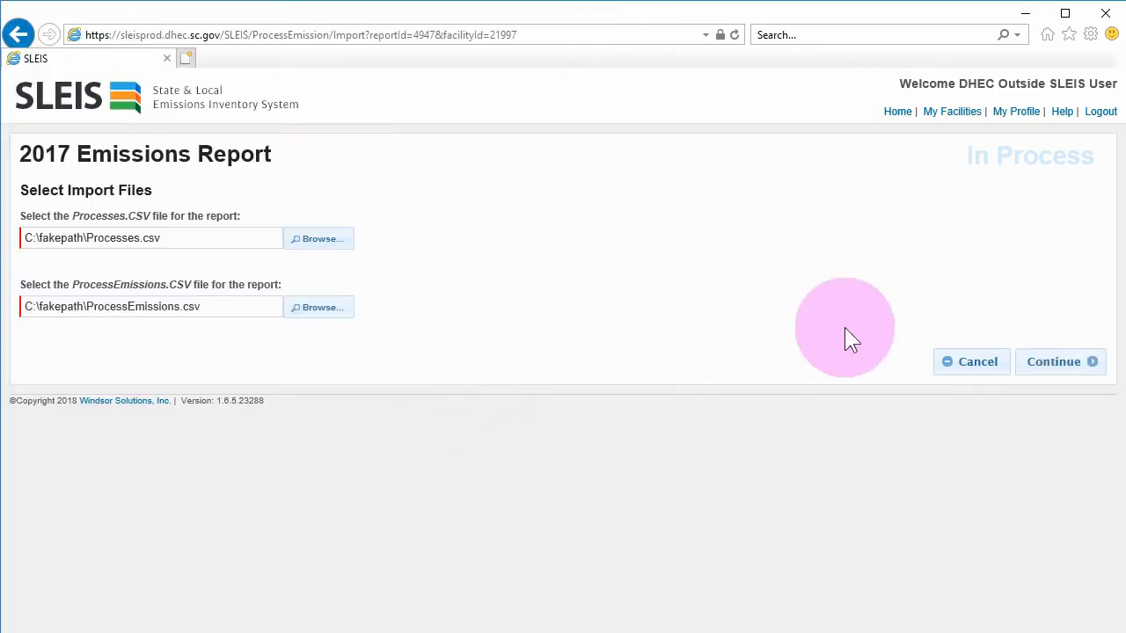
click(1049, 362)
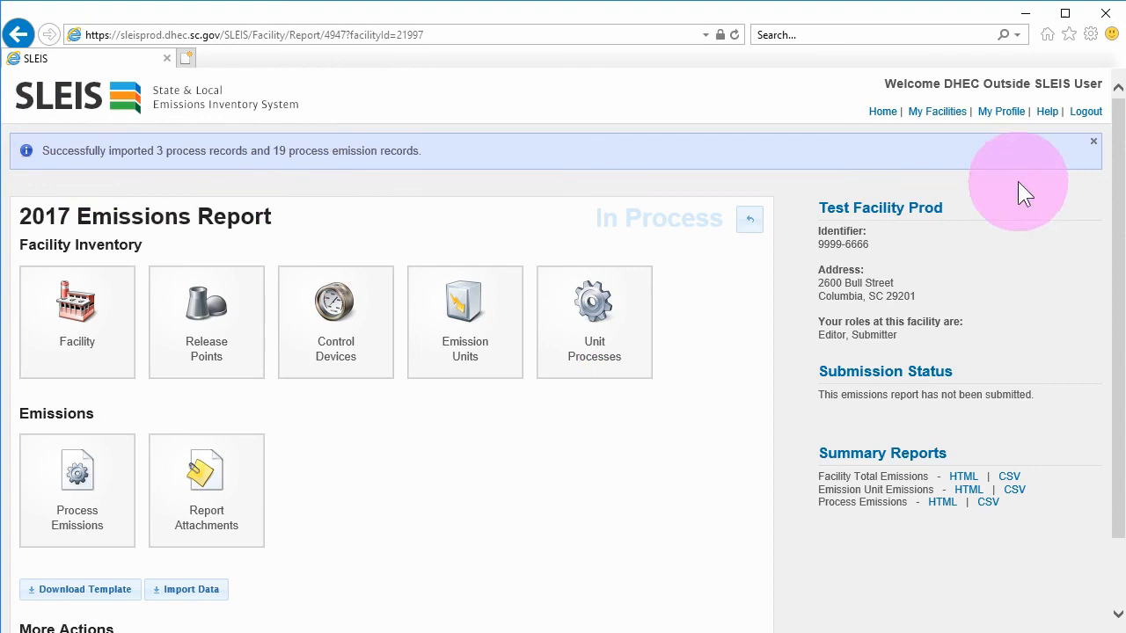
click(1093, 141)
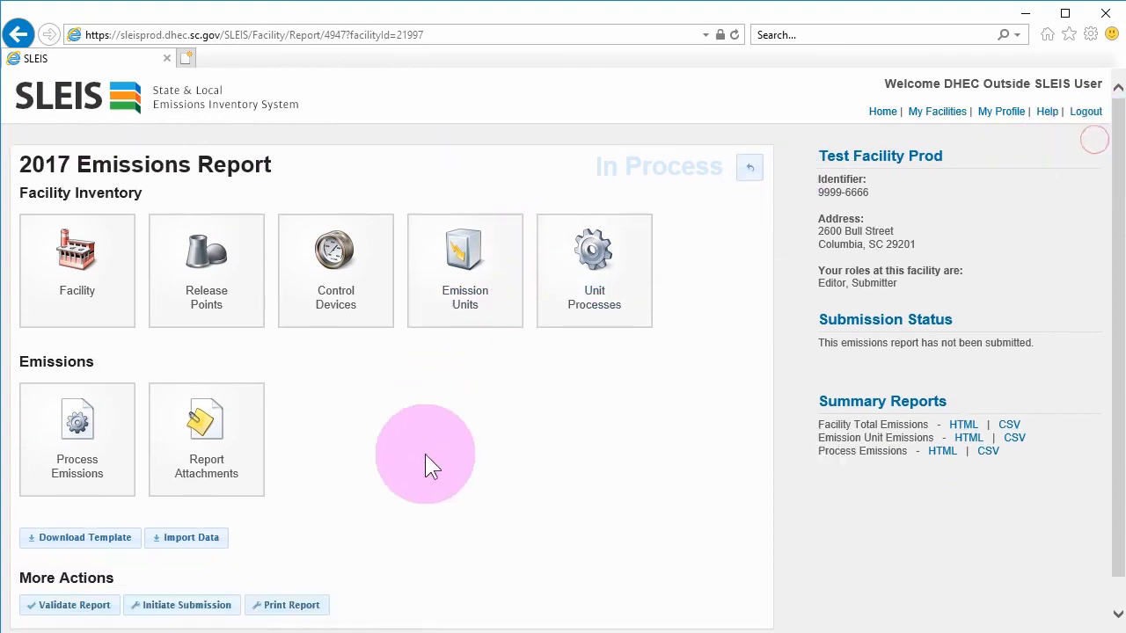